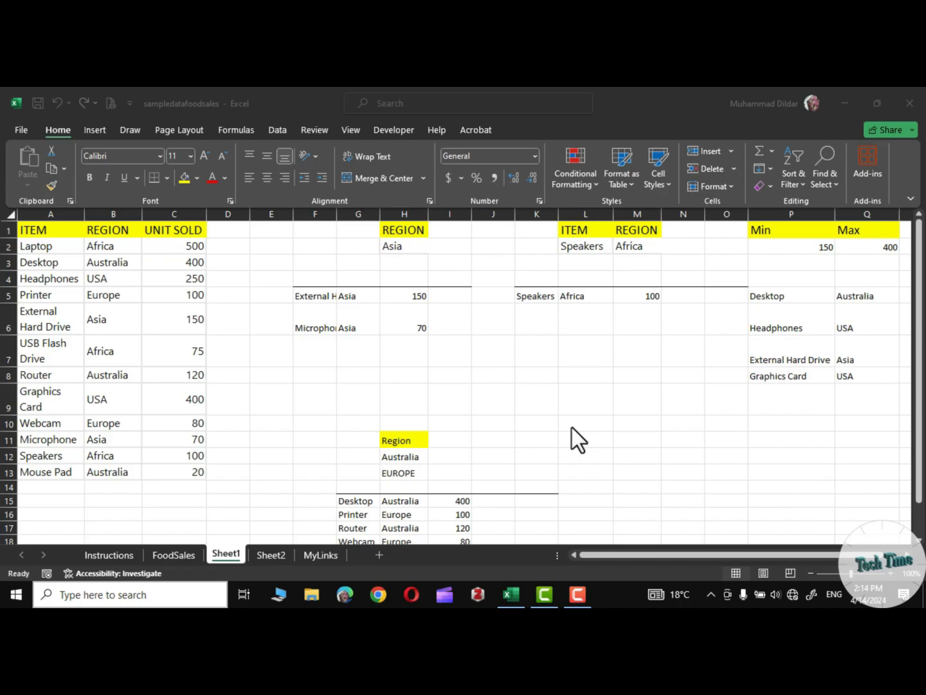
Step: Set the REGION criterion in H2 of Sheet1 to Africa from its drop-down list
click(408, 243)
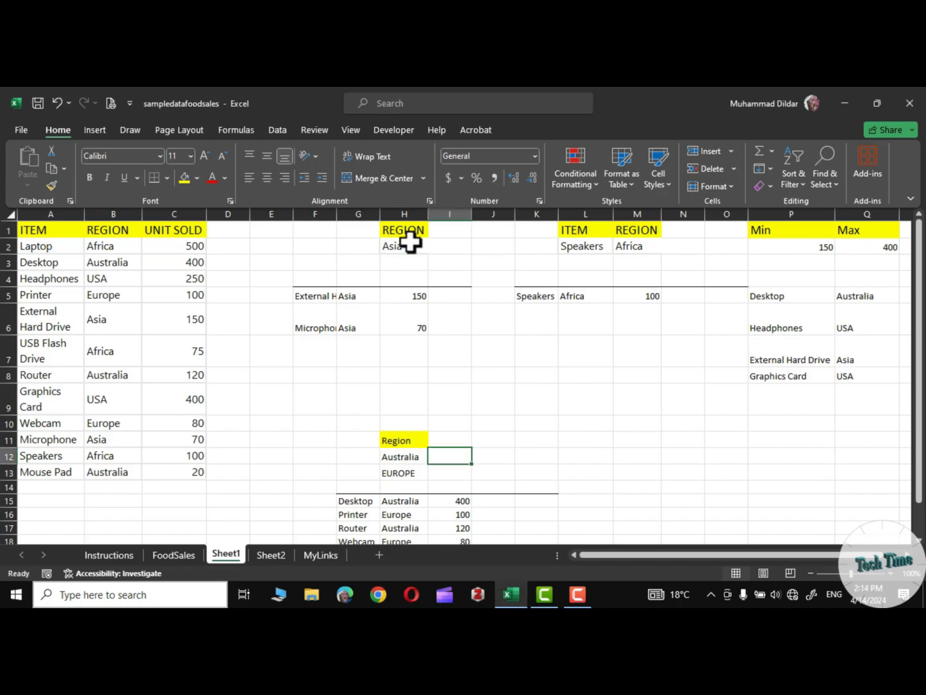
click(409, 243)
click(434, 248)
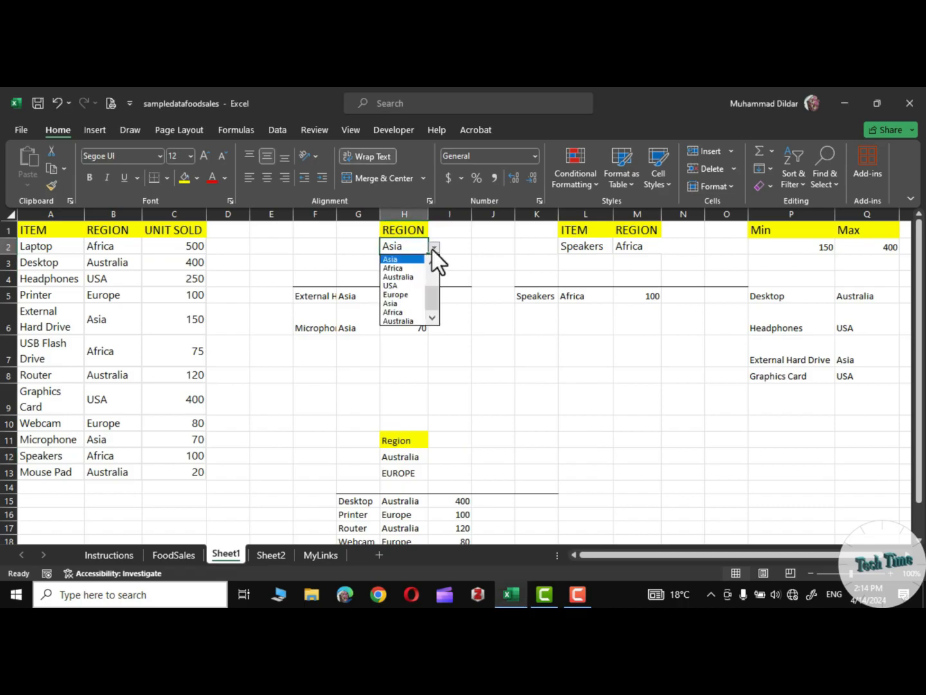
click(396, 312)
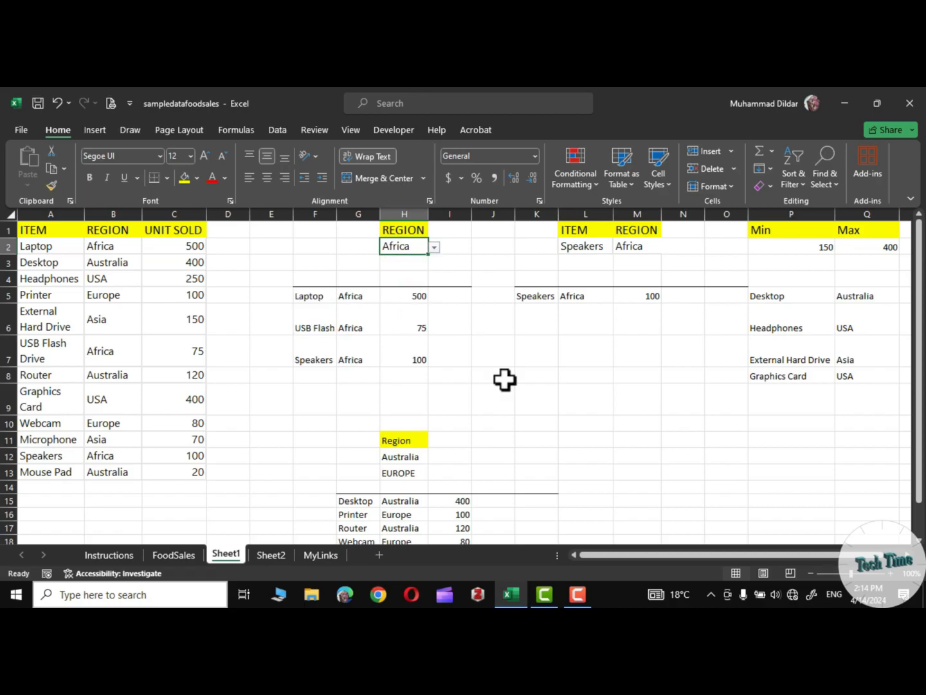
Step: Try to choose a different item from the drop-down list of the ITEM criterion in L2
click(605, 247)
click(620, 246)
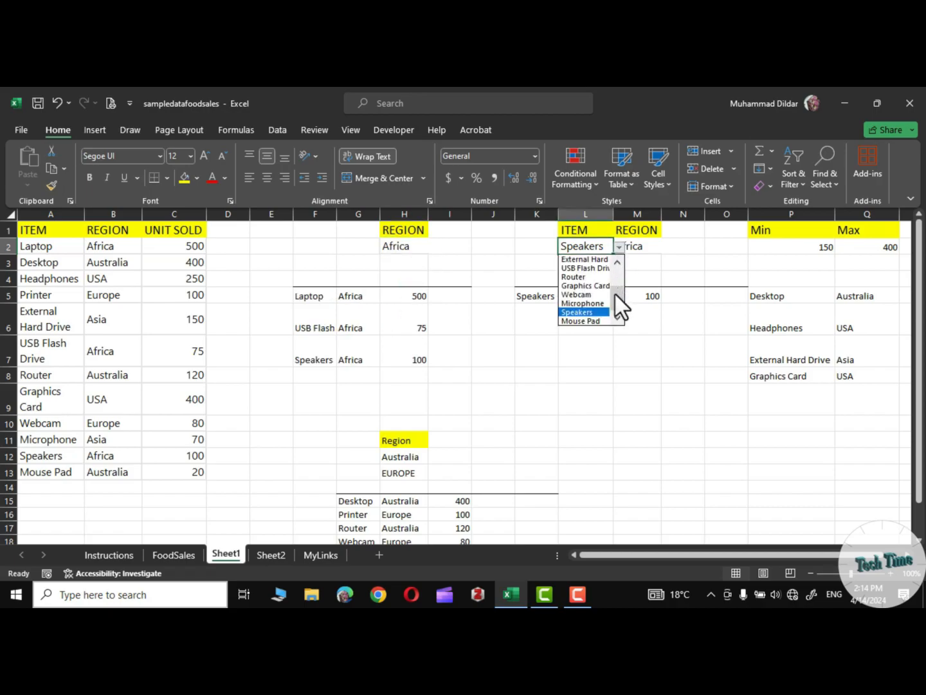
drag(615, 293, 614, 258)
click(584, 268)
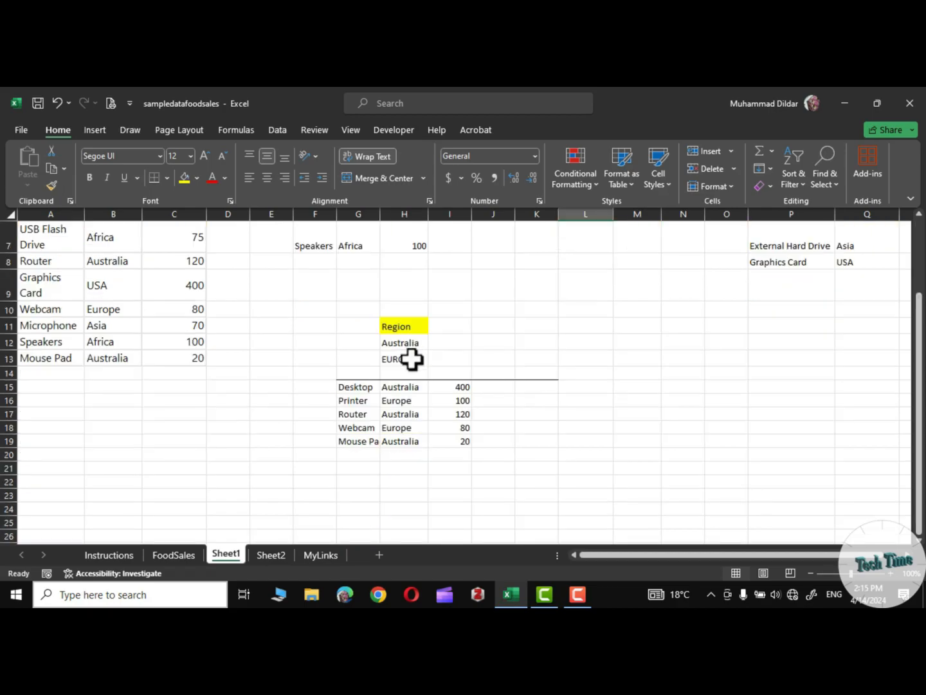
Step: Replace the second Region criterion in H13 with USA
click(412, 359)
double_click(413, 359)
drag(420, 359, 356, 362)
key(BackSpace)
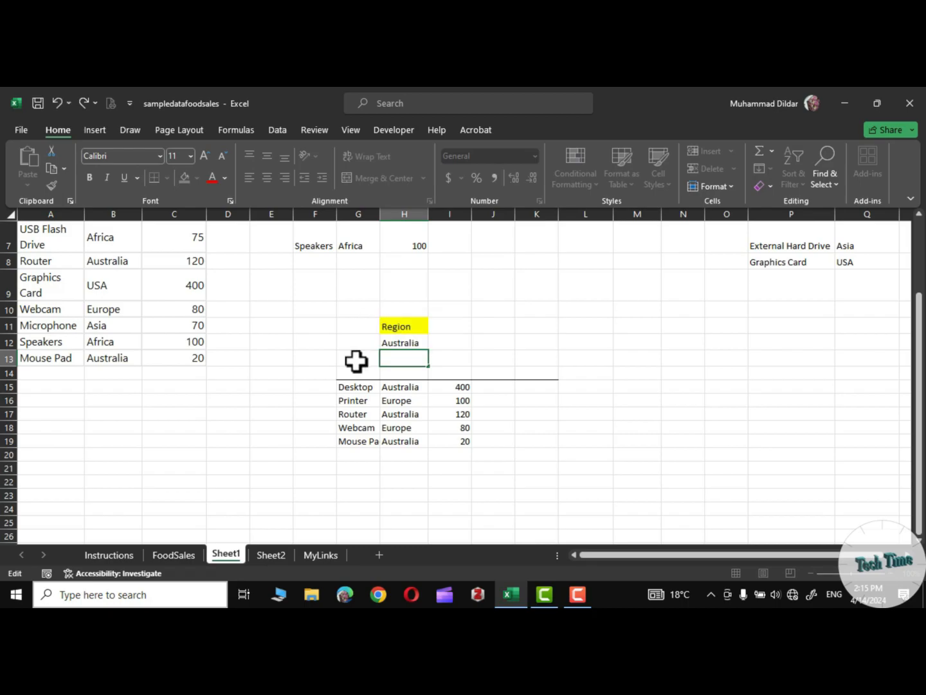
text(USA)
key(Return)
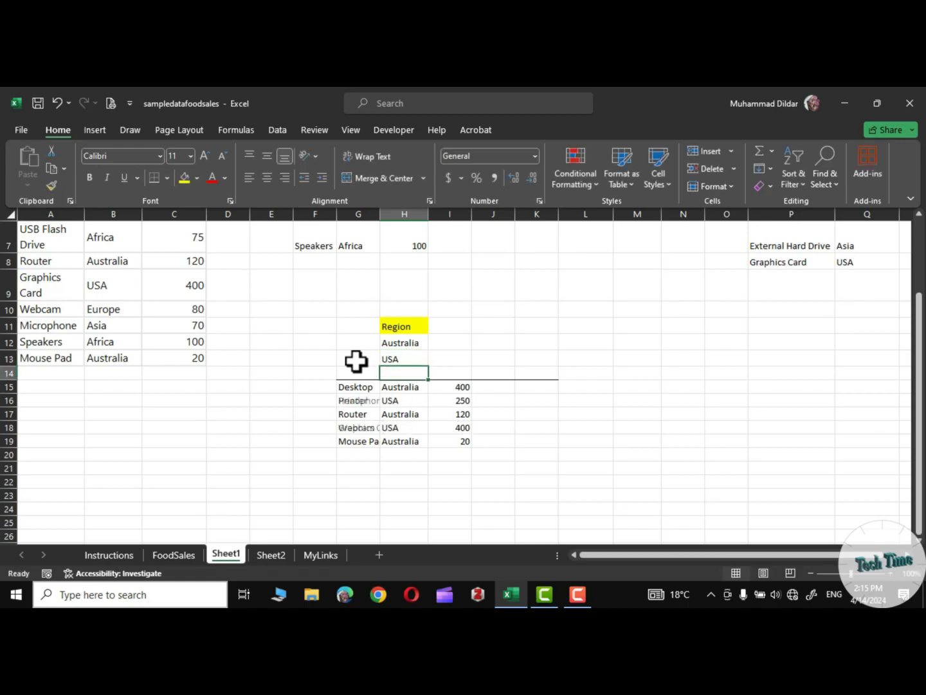
scroll(618, 443, up, 2)
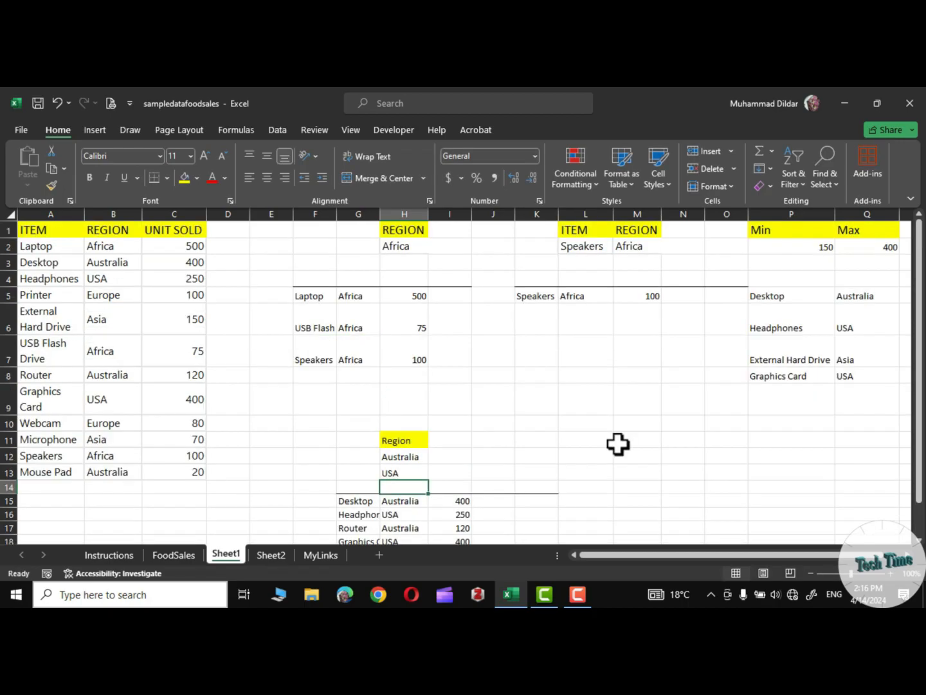
Step: Switch to Sheet2, underline cells G4:I4 with a bottom border and try starting a FILTER formula in G5
key(ctrl+Page_Down)
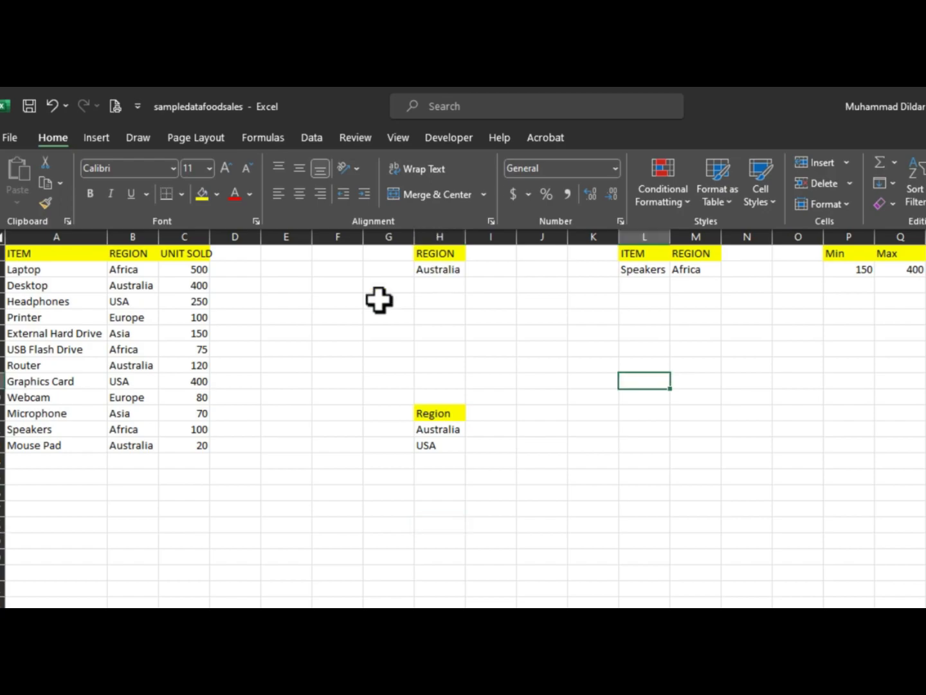
drag(379, 299, 485, 304)
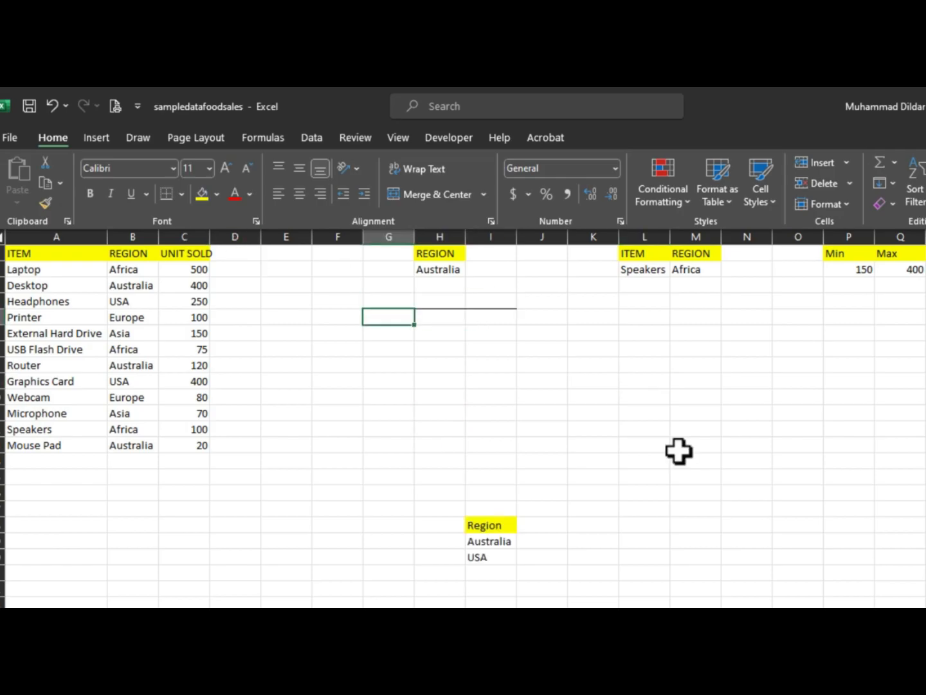
text(=FILTER()
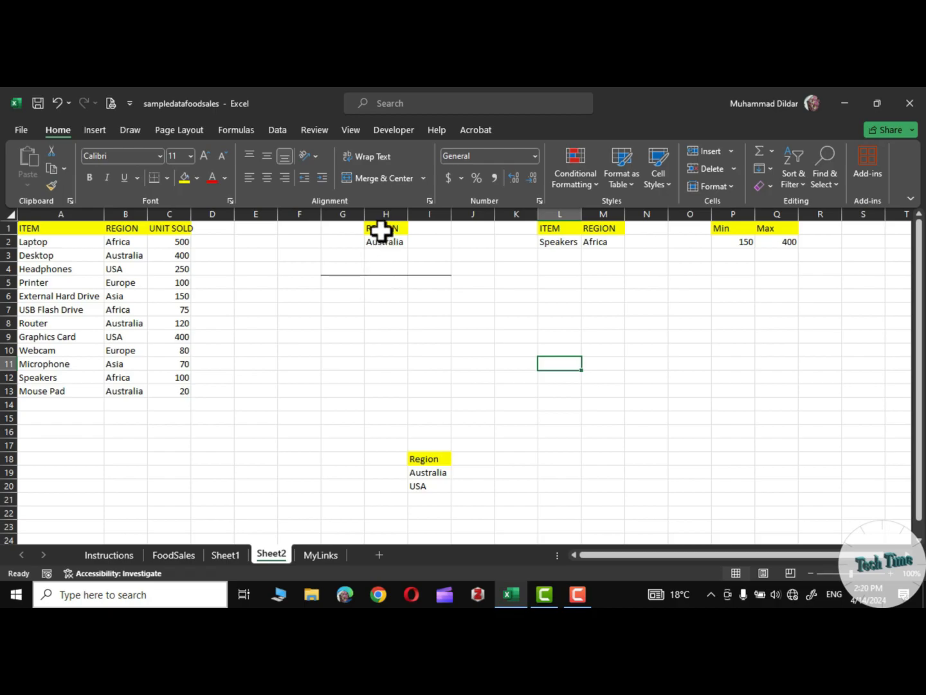
Step: Convert A1:C13 on Sheet2 into a table with headers and make its header text bold red
drag(27, 228, 164, 389)
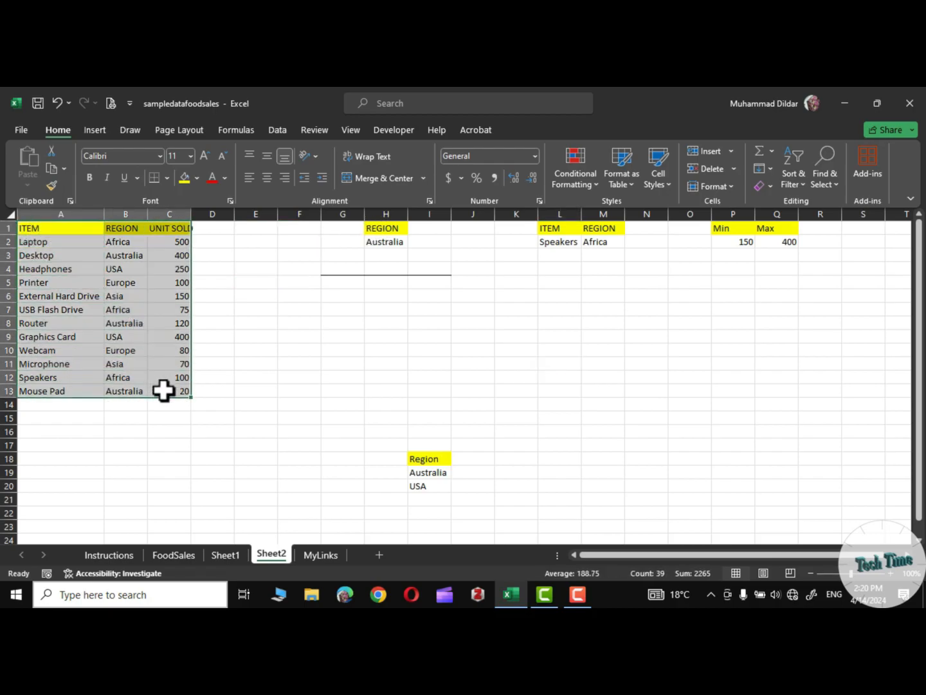
click(96, 126)
click(130, 157)
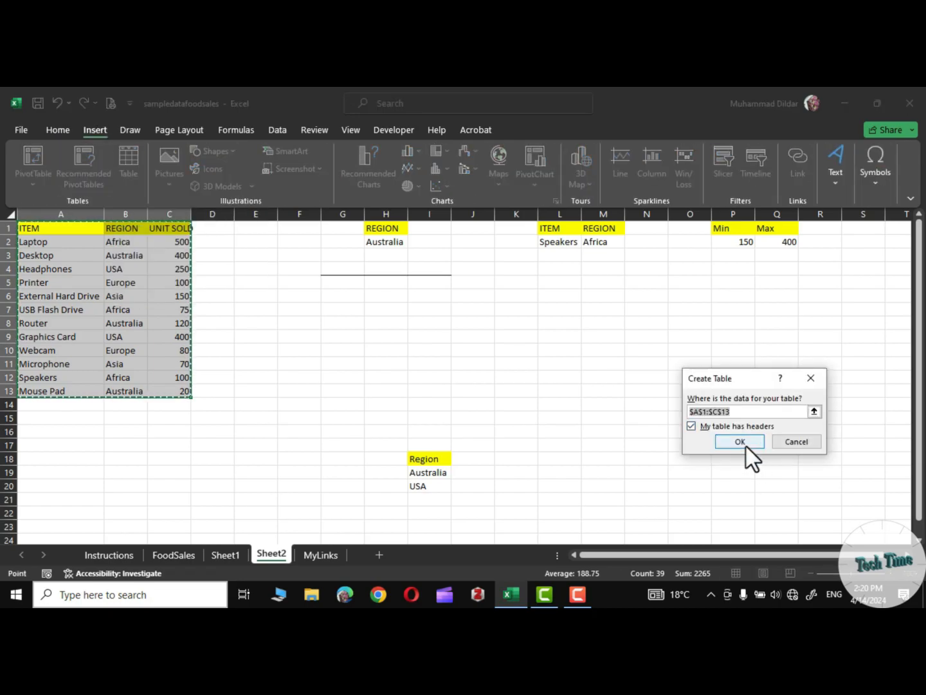
click(744, 445)
click(280, 328)
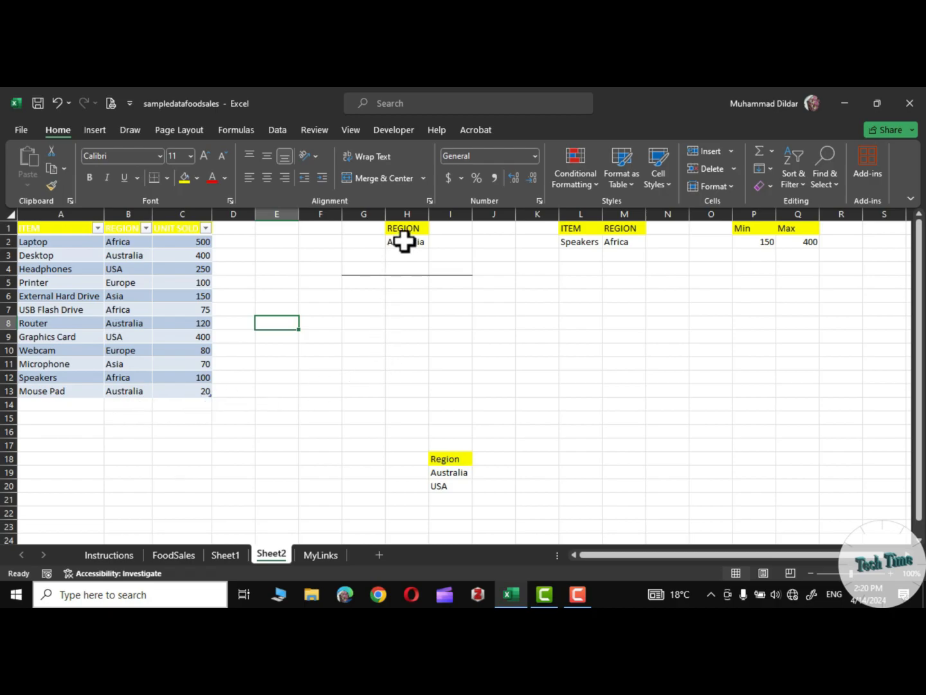
click(49, 230)
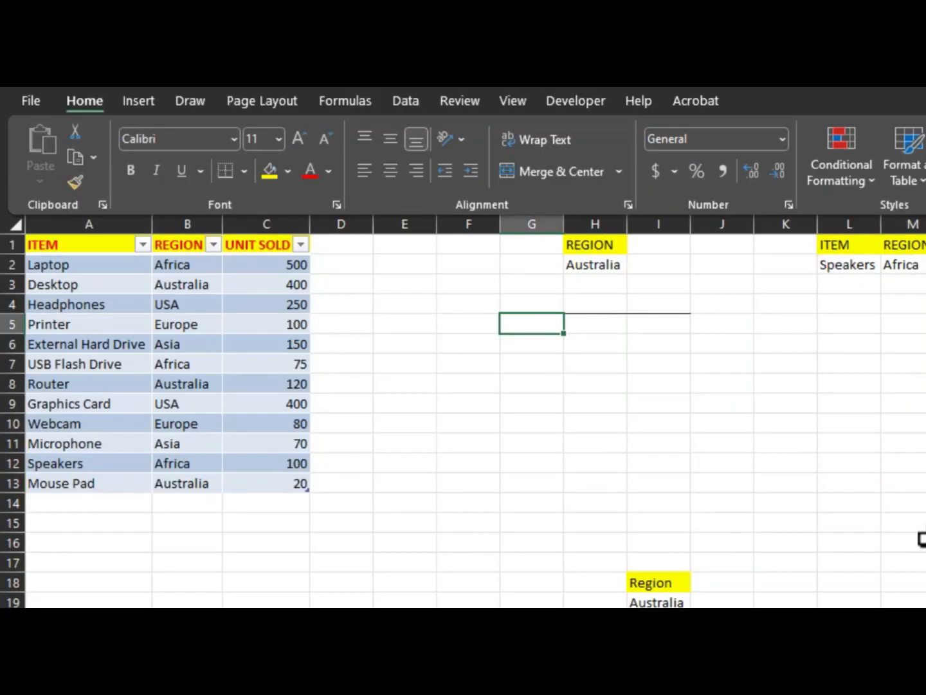
Step: Enter =FILTER(Table2[#All],Table2[[#All],[REGION]]=H2) in G5 to list the rows matching the region in H2
text(=FILTER()
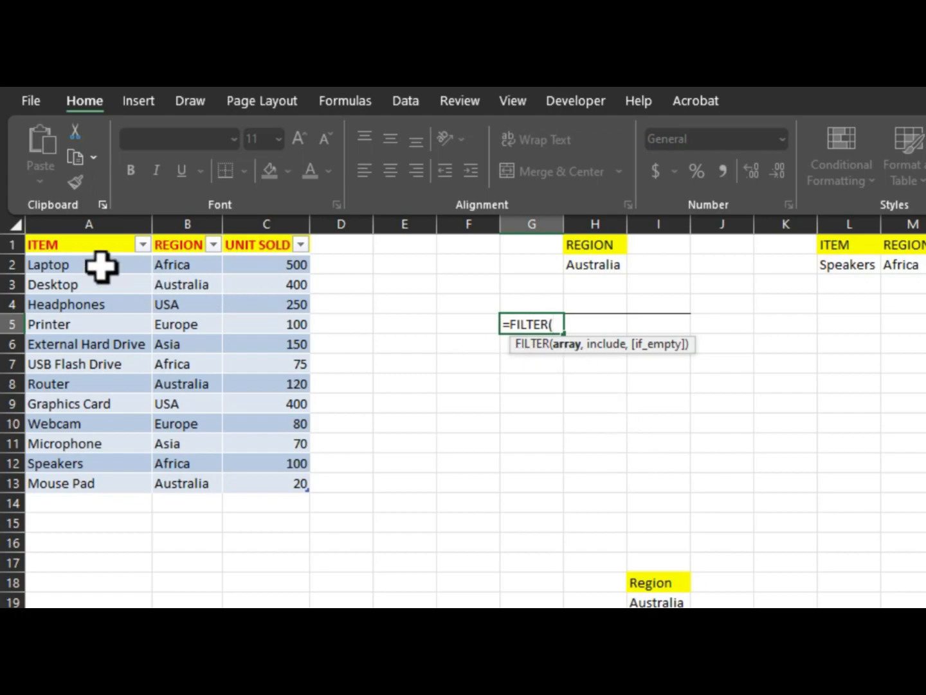
drag(32, 243, 156, 472)
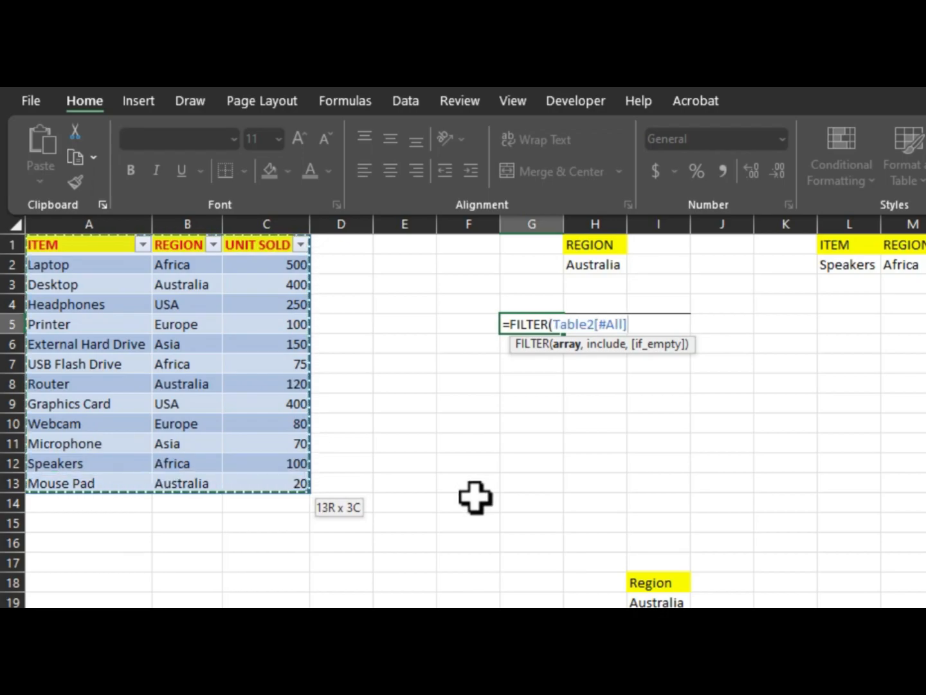
text(,)
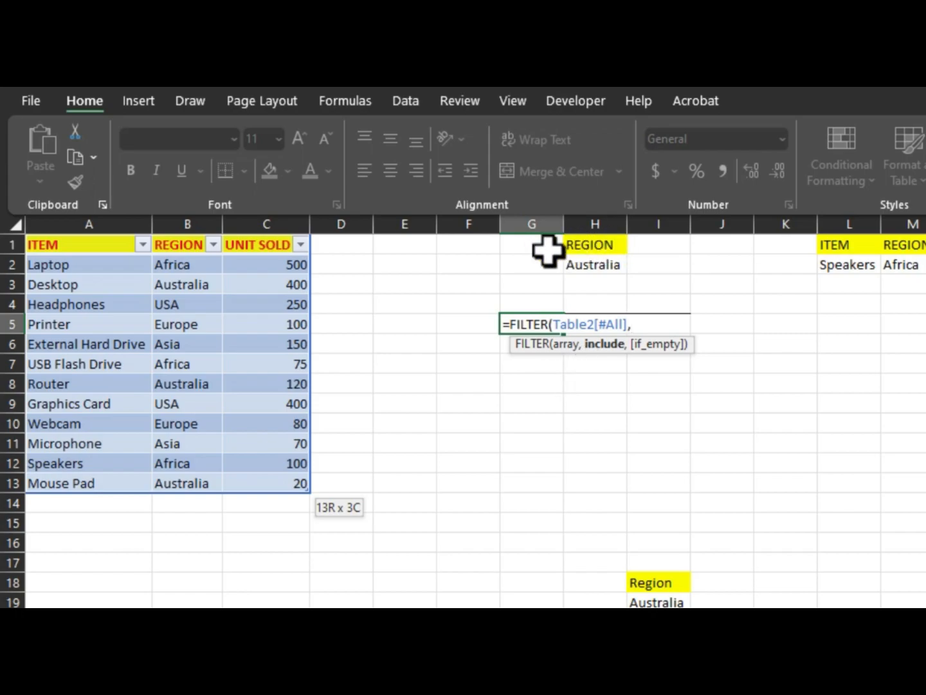
drag(182, 245, 182, 483)
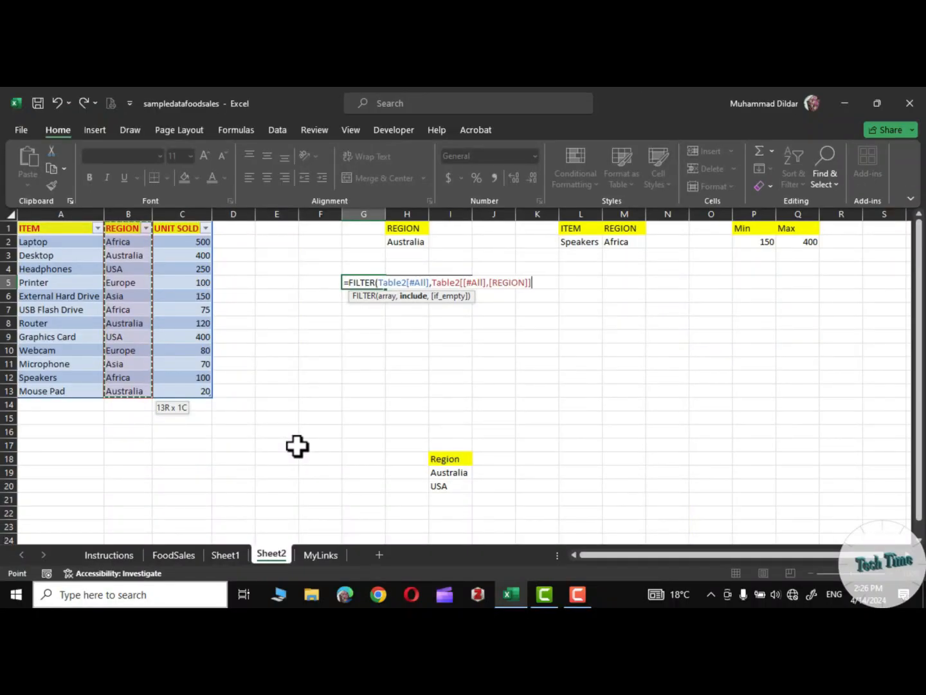
text(=)
click(405, 243)
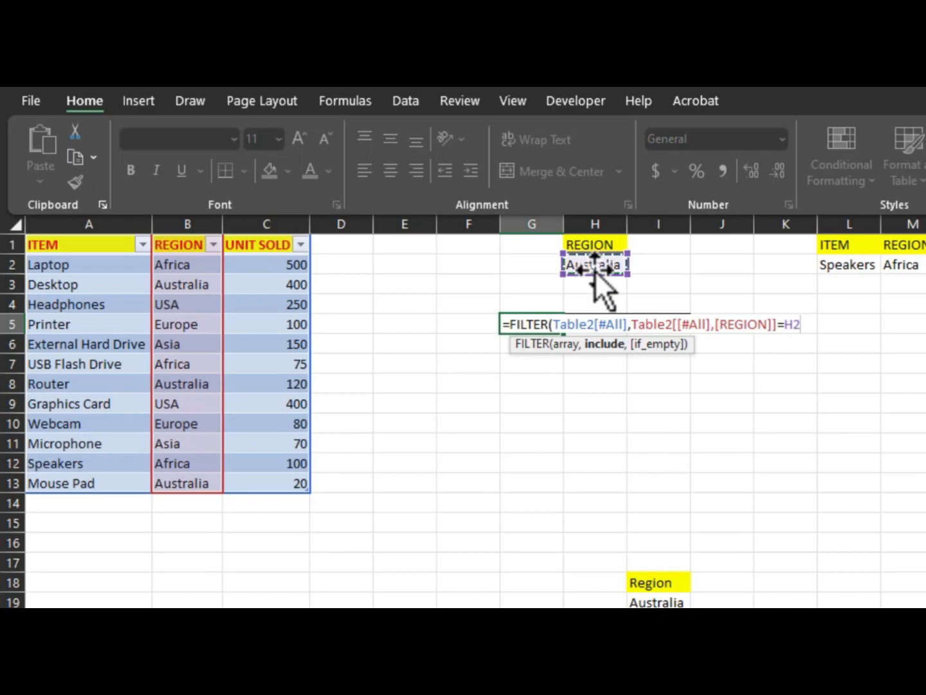
text())
key(Return)
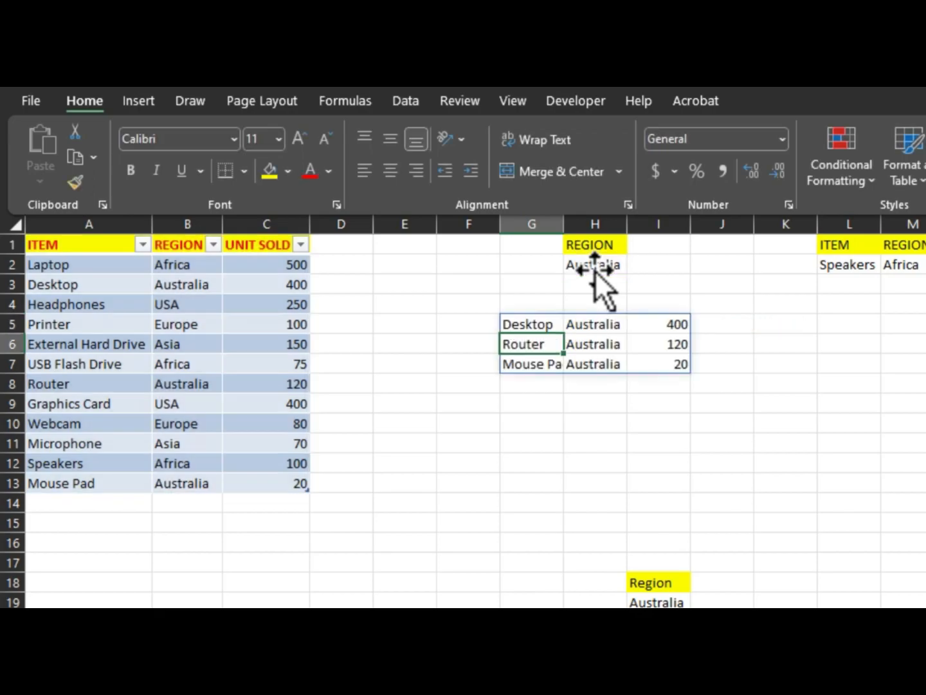
Step: Change the REGION criterion in H2 to USA to test the filter formula
click(795, 458)
double_click(602, 269)
drag(621, 264, 562, 264)
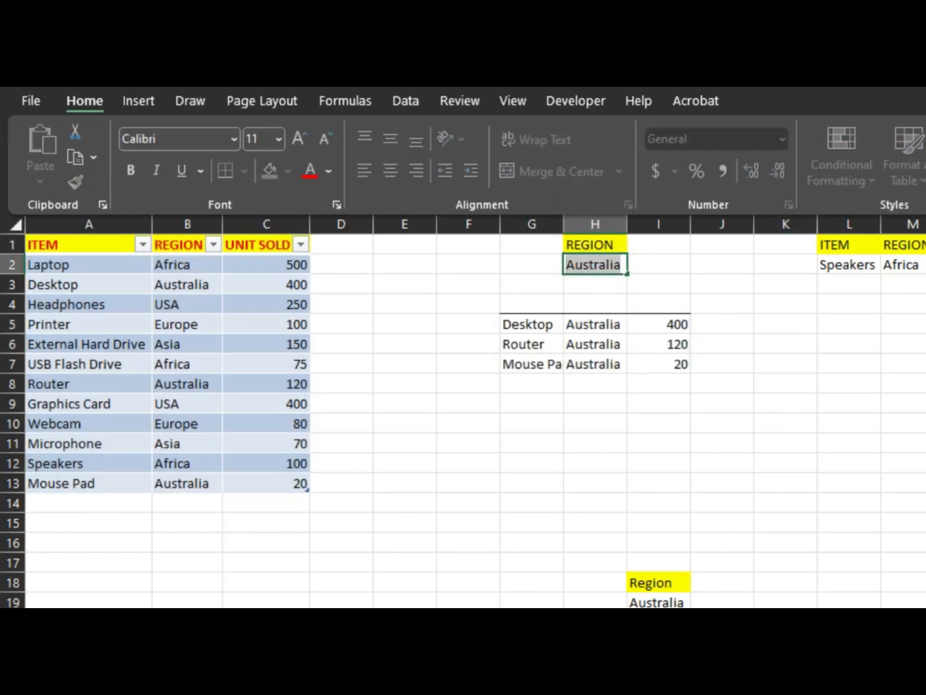
key(BackSpace)
text(USA)
key(Return)
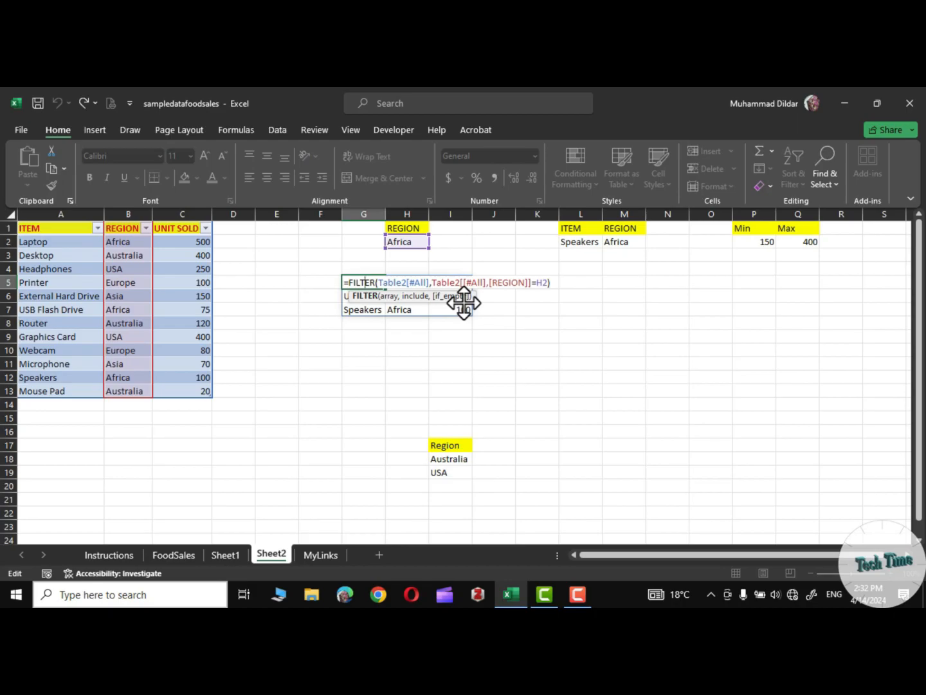
Step: Add a new row at the end of the table with item Card, region China and 100 units sold
click(276, 403)
click(189, 392)
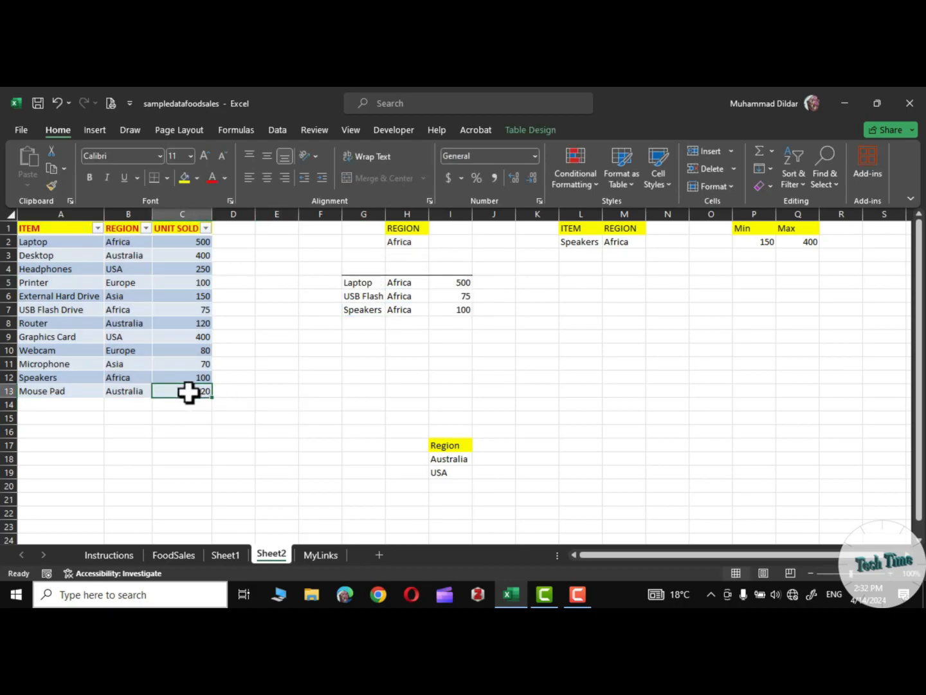
key(Tab)
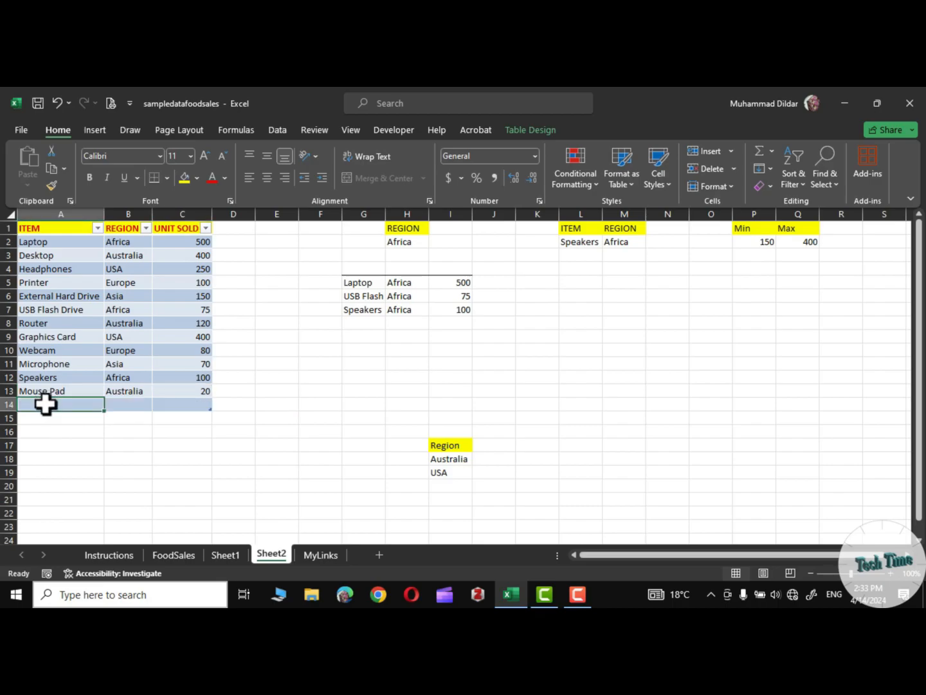
text(Card)
key(Tab)
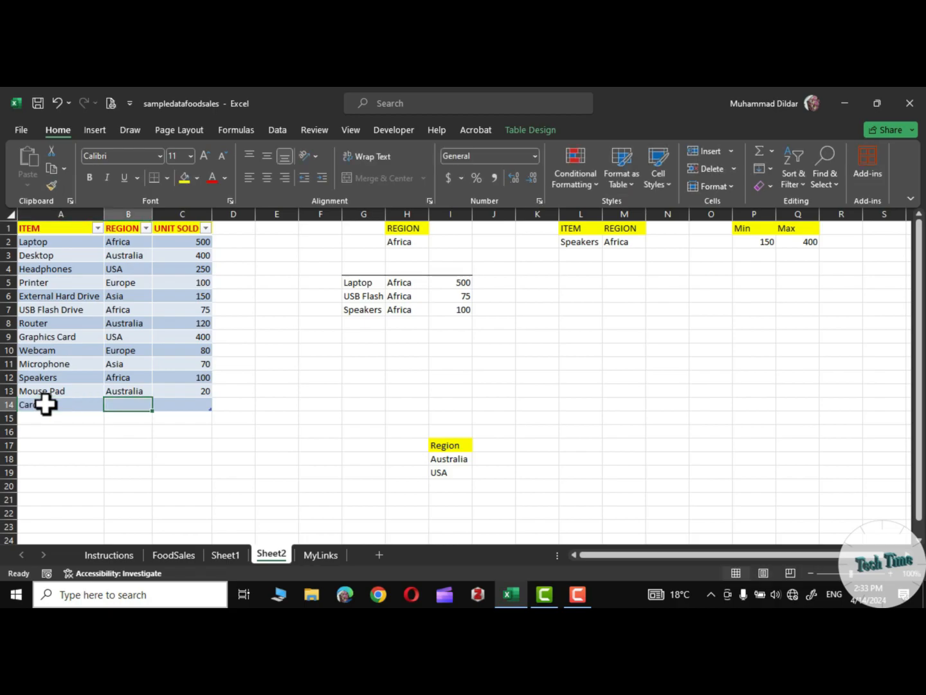
text(China)
key(Tab)
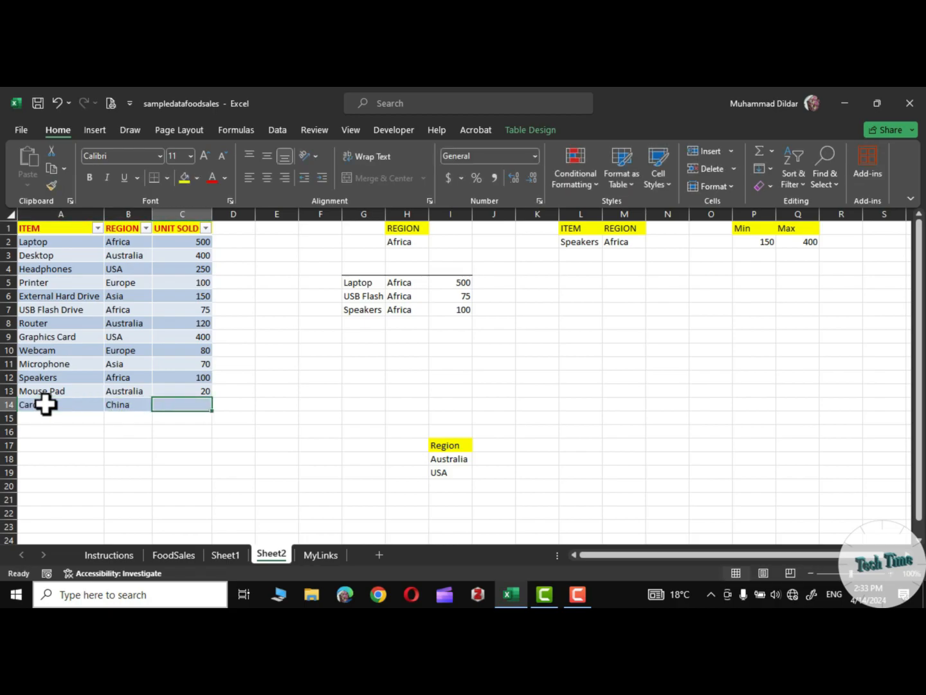
text(100)
key(Return)
Step: Replace the REGION criterion in H2 with china to test the newly added table row
click(411, 243)
double_click(410, 243)
drag(416, 251, 380, 248)
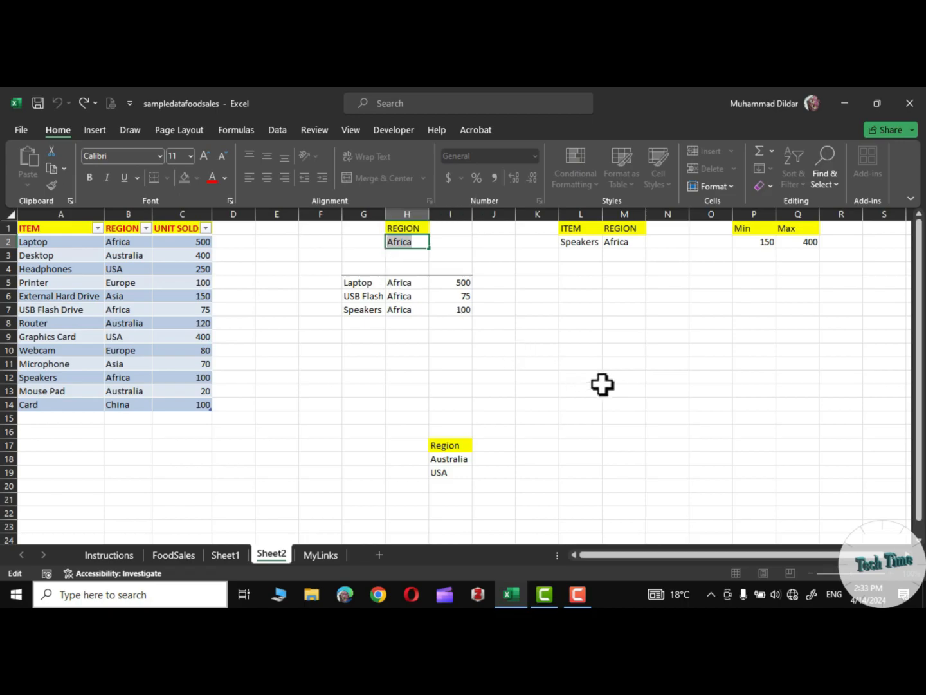
text(china)
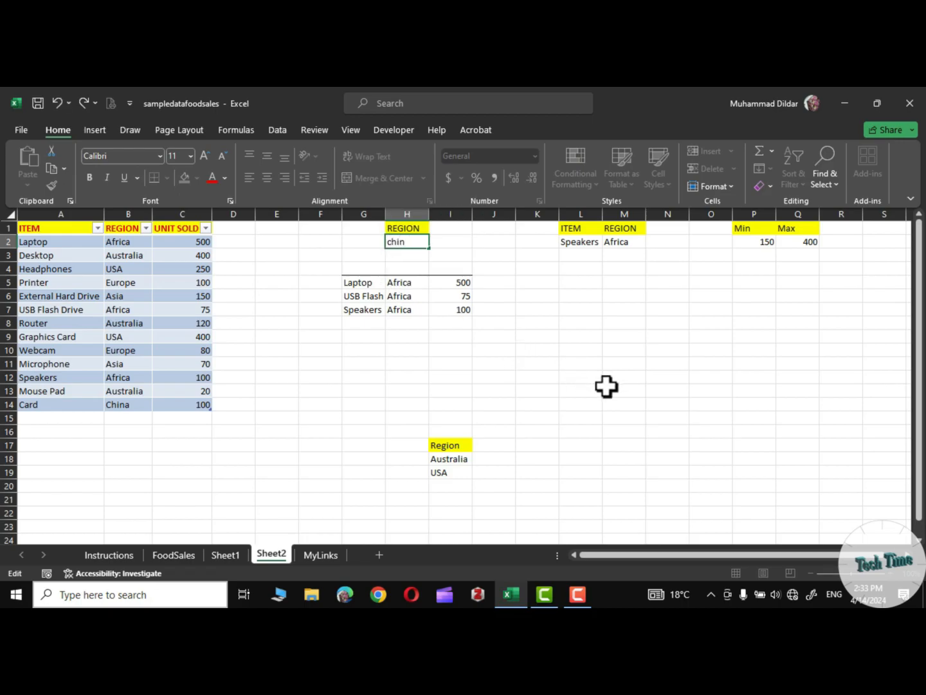
key(Return)
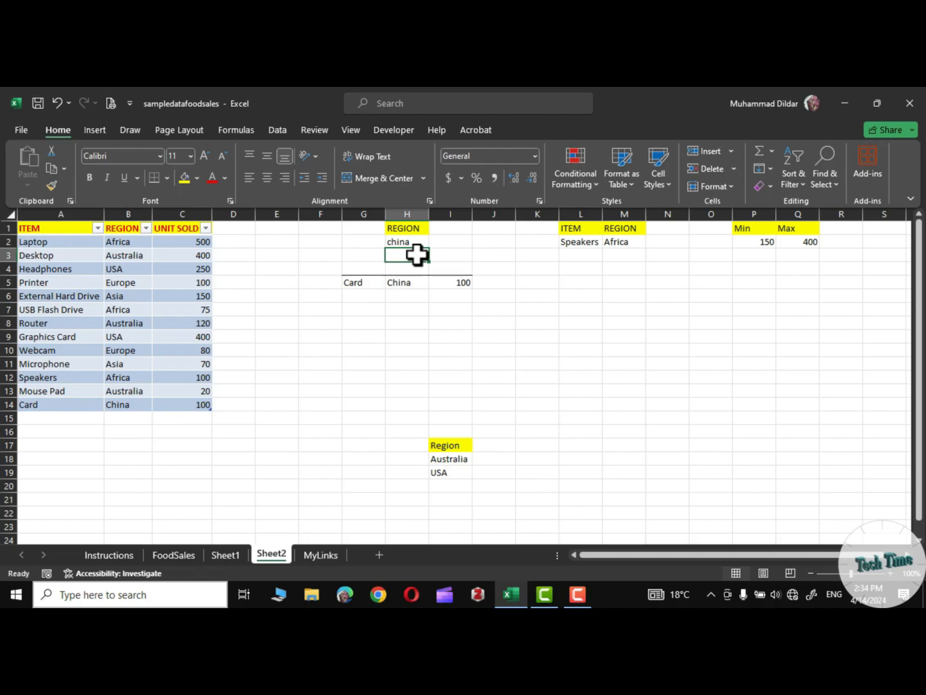
Step: Replace the REGION criterion in H2 with India, a region missing from the table
click(450, 325)
double_click(410, 244)
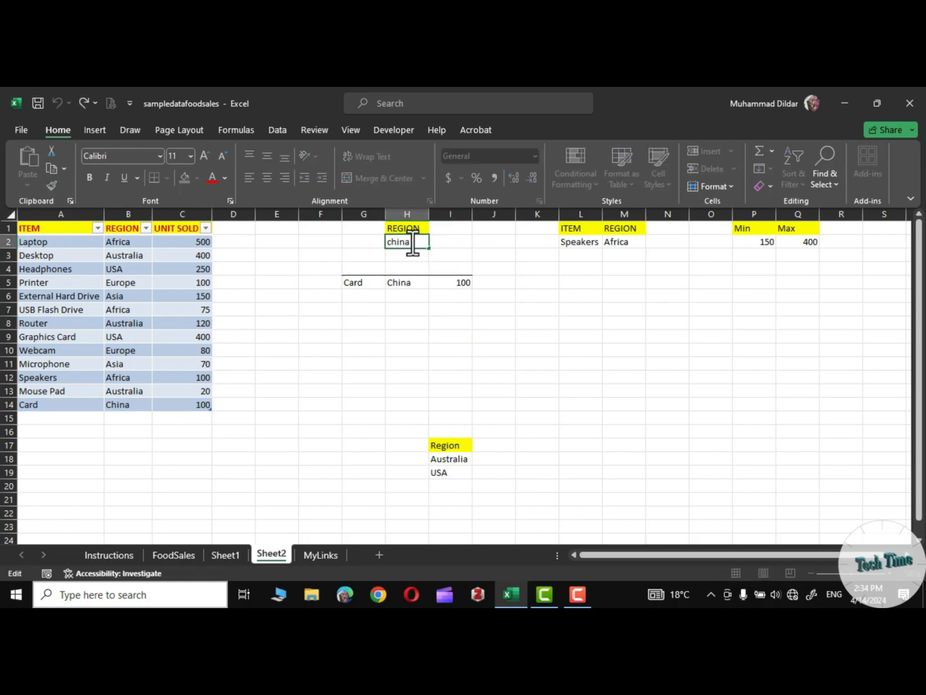
key(BackSpace)
key(BackSpace)
key(BackSpace)
key(BackSpace)
key(BackSpace)
text(India)
key(Return)
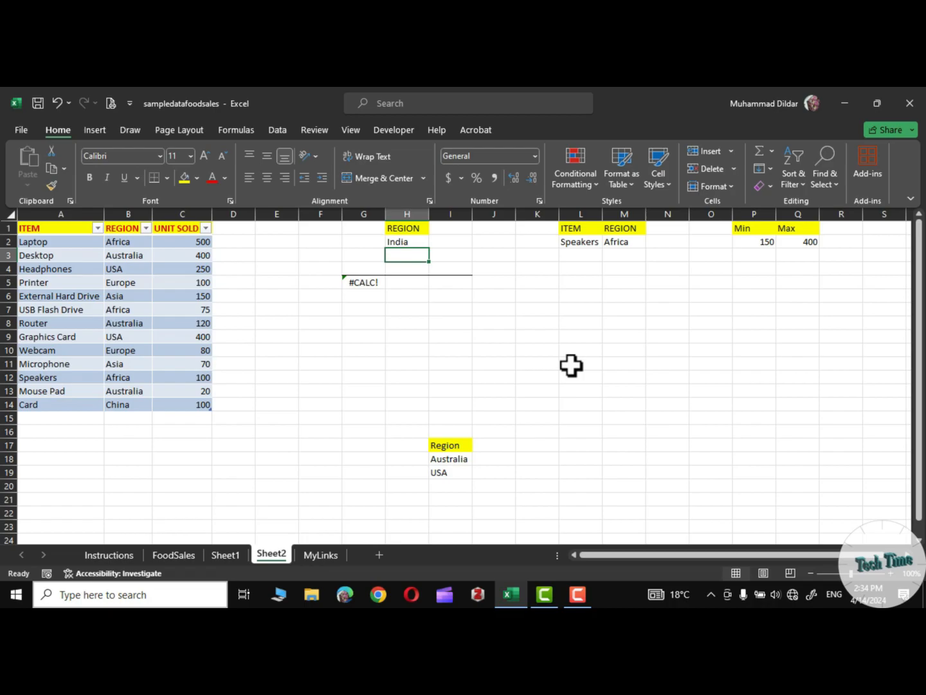
Step: Add "Not found" as the if_empty argument of the FILTER formula in G5
double_click(358, 284)
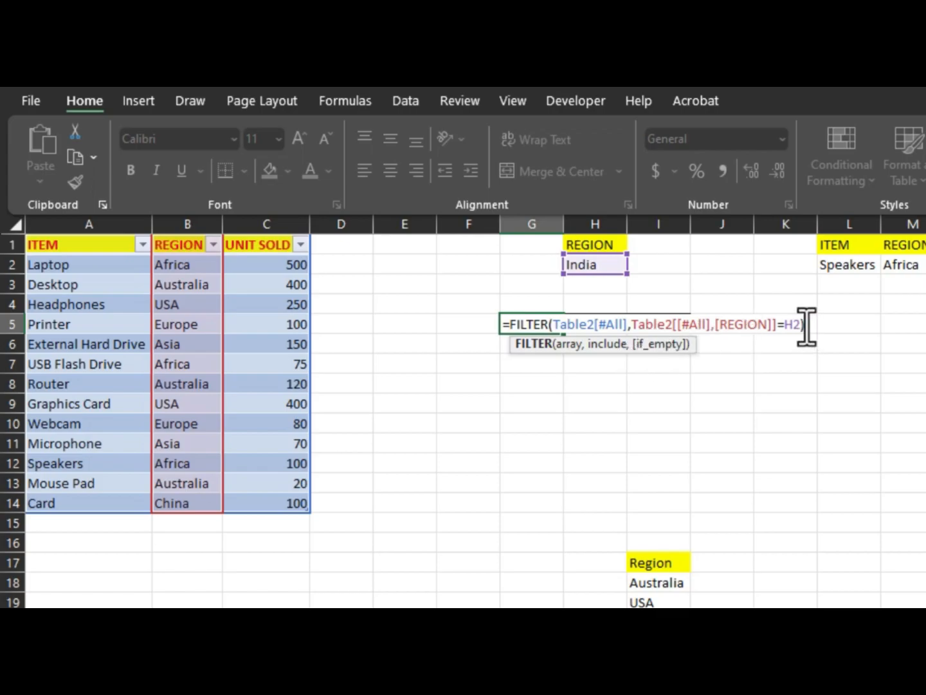
key(BackSpace)
text(,)
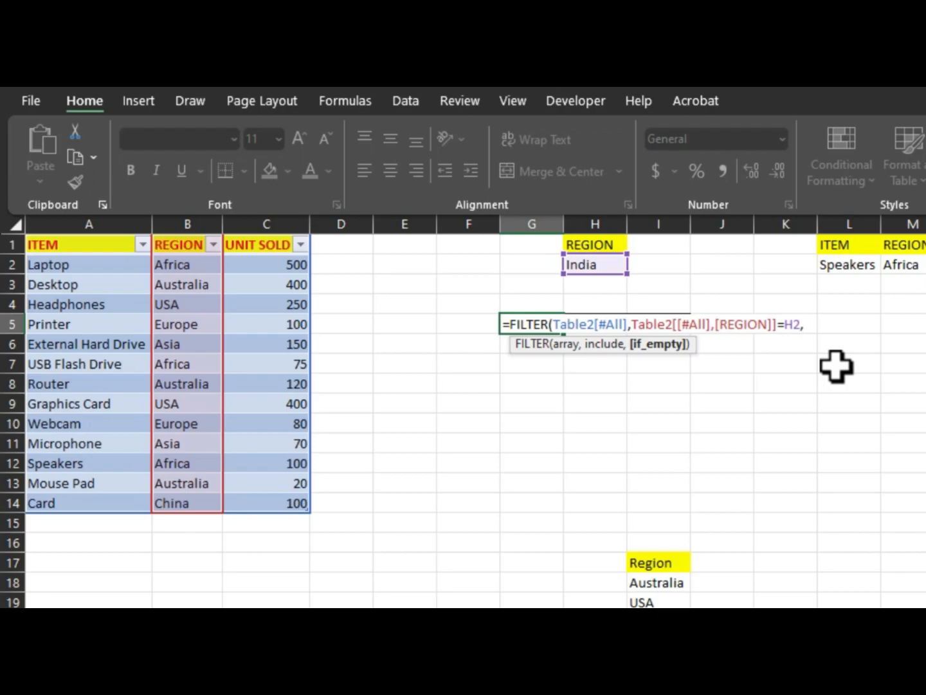
text("")
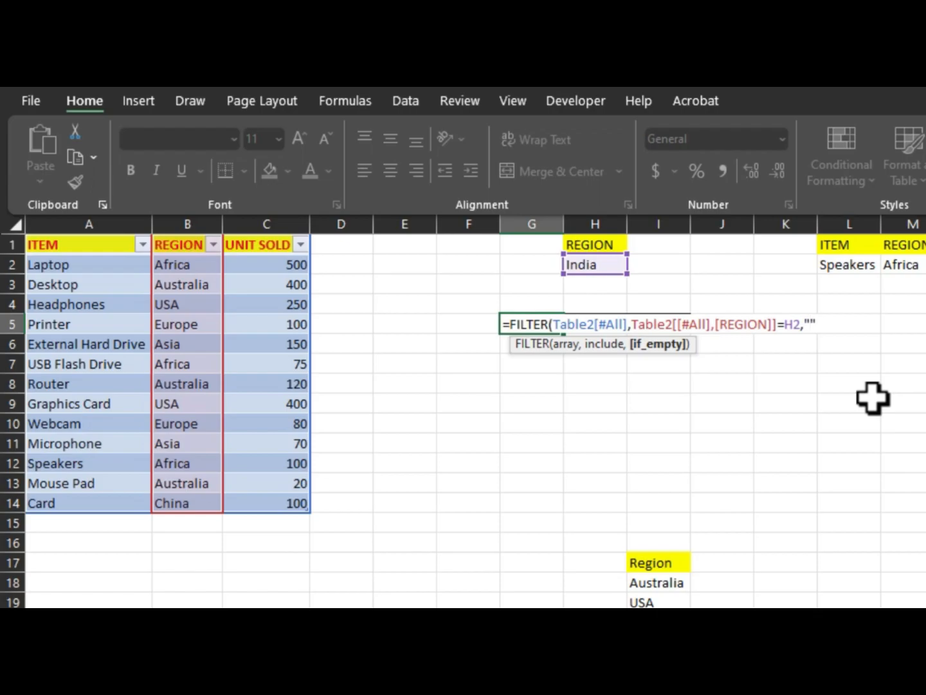
text(Not found)
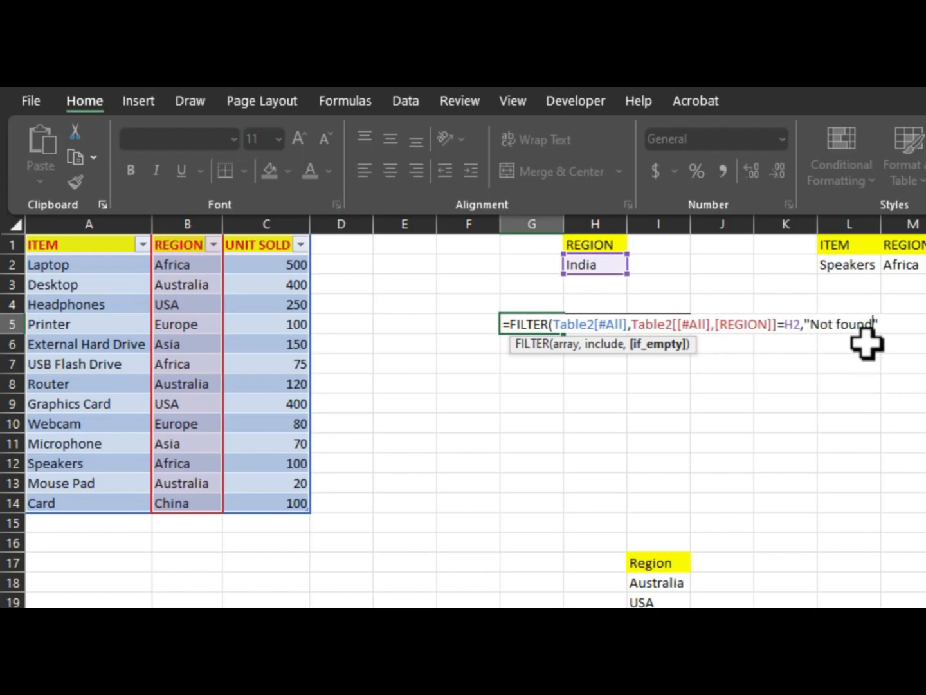
text())
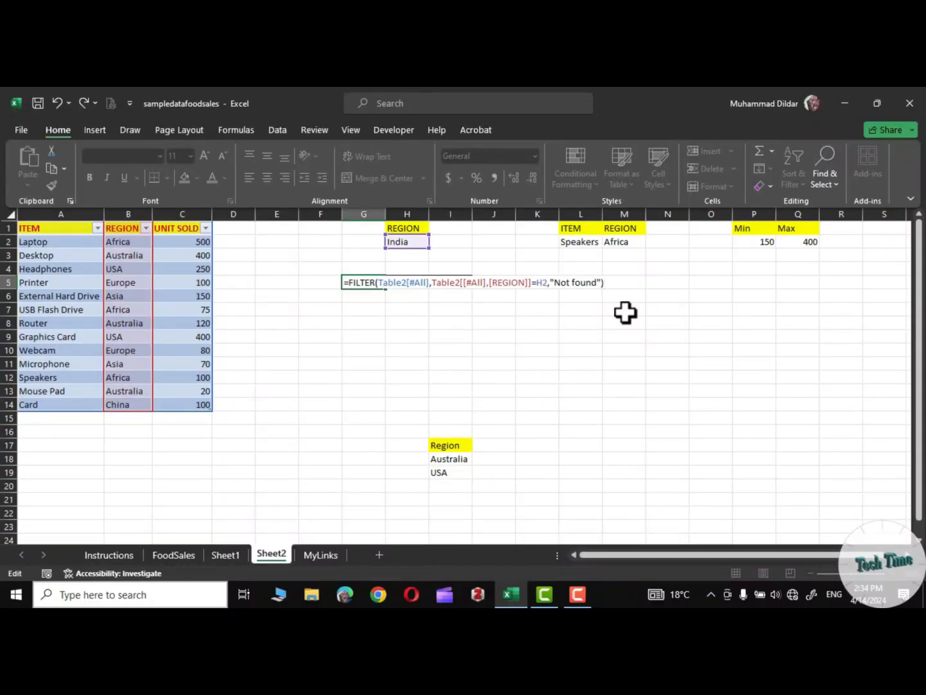
key(Return)
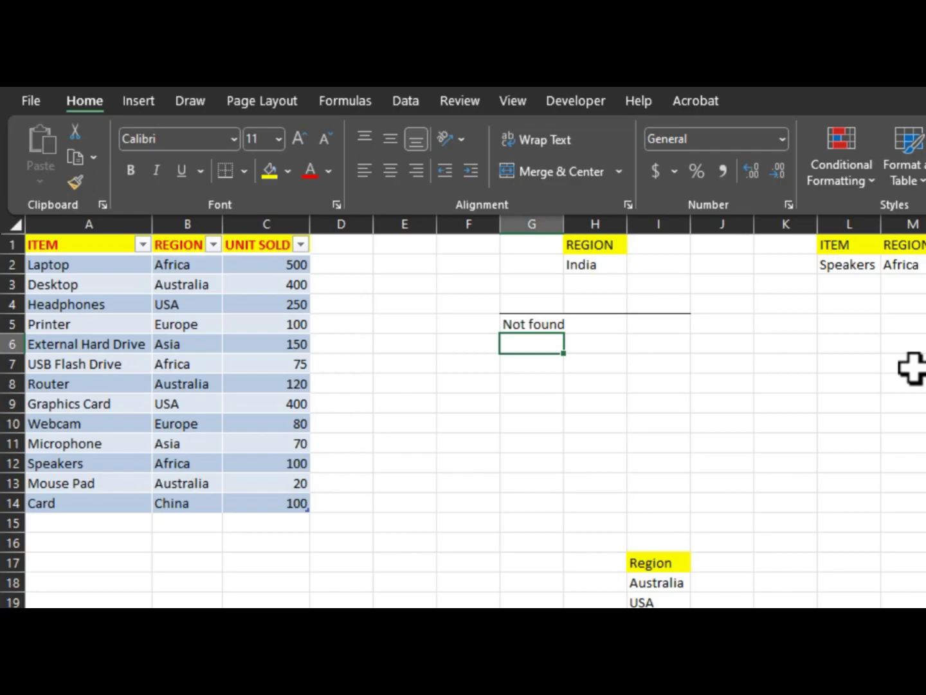
Step: Replace the REGION criterion in H2 with USA, a region that exists in the table
click(593, 264)
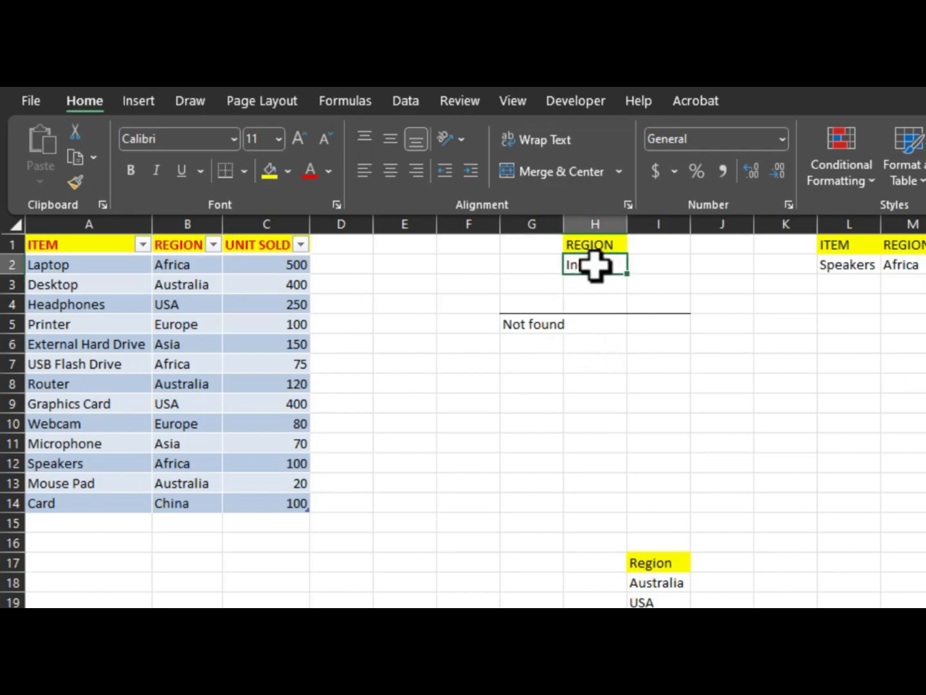
double_click(598, 263)
text(USA)
key(Return)
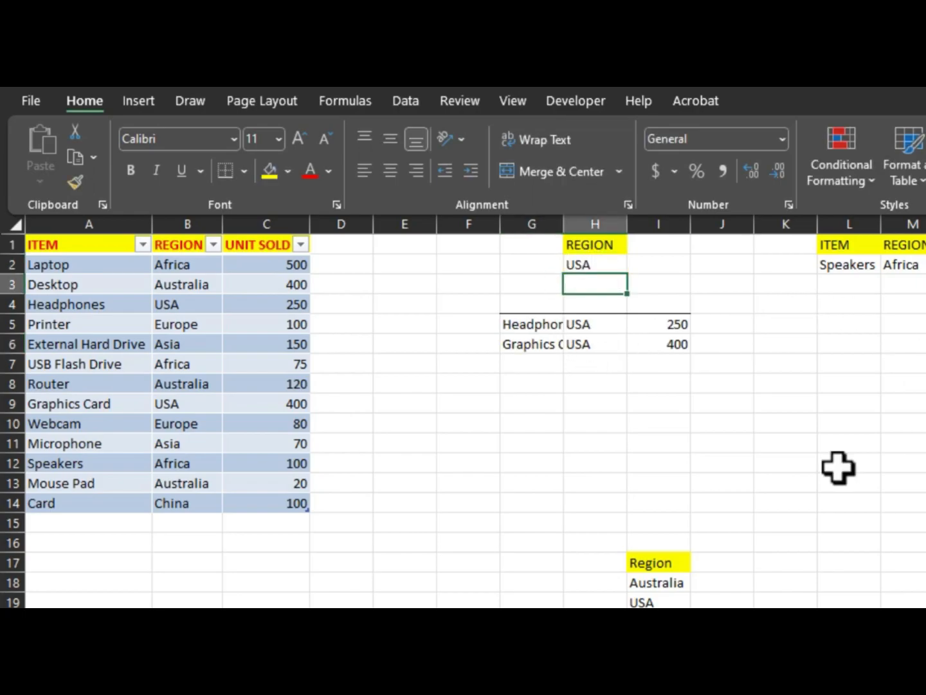
Step: Apply a bottom border to cells L4:O4 beneath the ITEM and REGION criteria
click(900, 422)
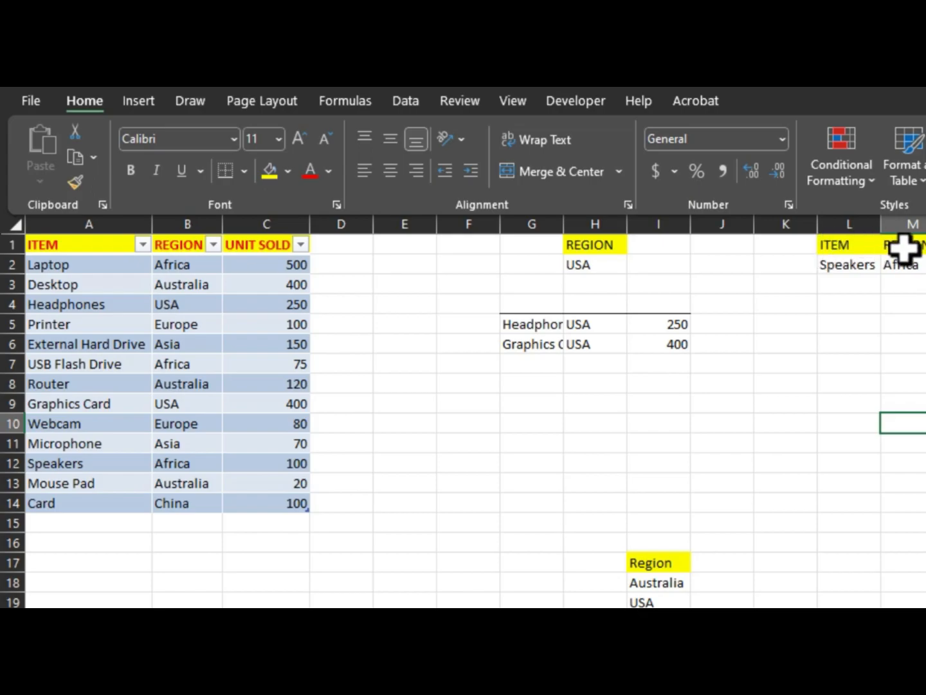
drag(836, 323, 925, 305)
click(925, 463)
drag(843, 308, 907, 304)
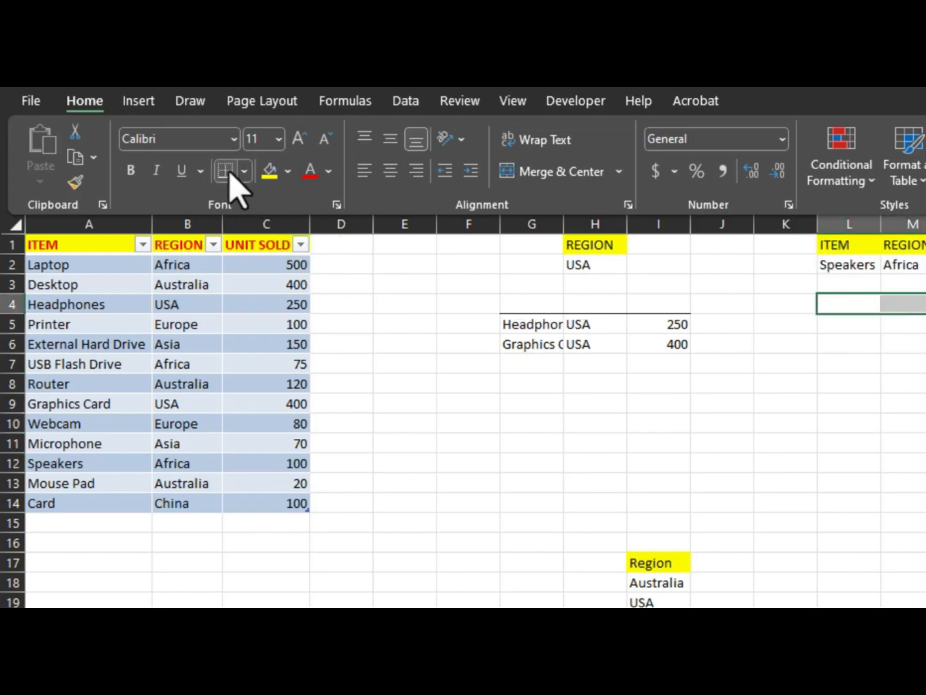
click(227, 170)
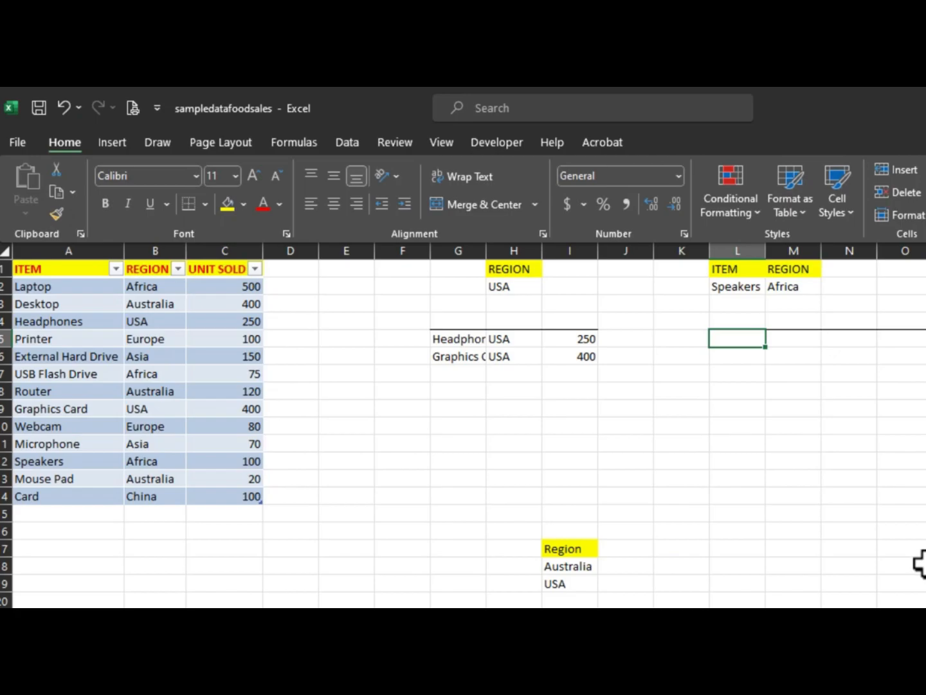
Step: Enter a FILTER formula in L5 that returns all Table2 columns where ITEM equals L2 and REGION equals M2, multiplying the two conditions
text(FILTER()
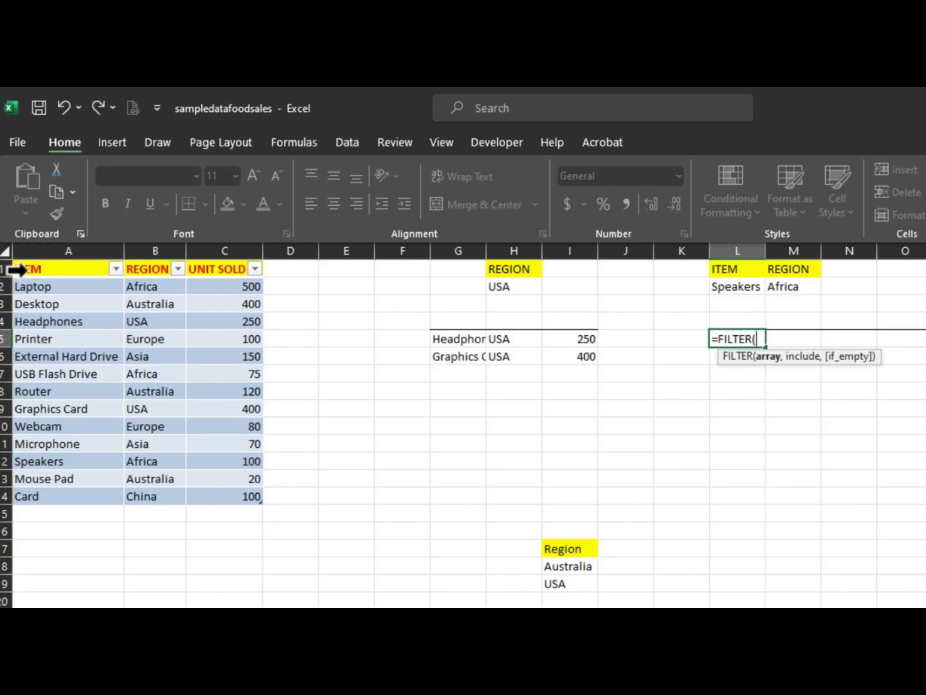
drag(19, 269, 183, 496)
text(,()
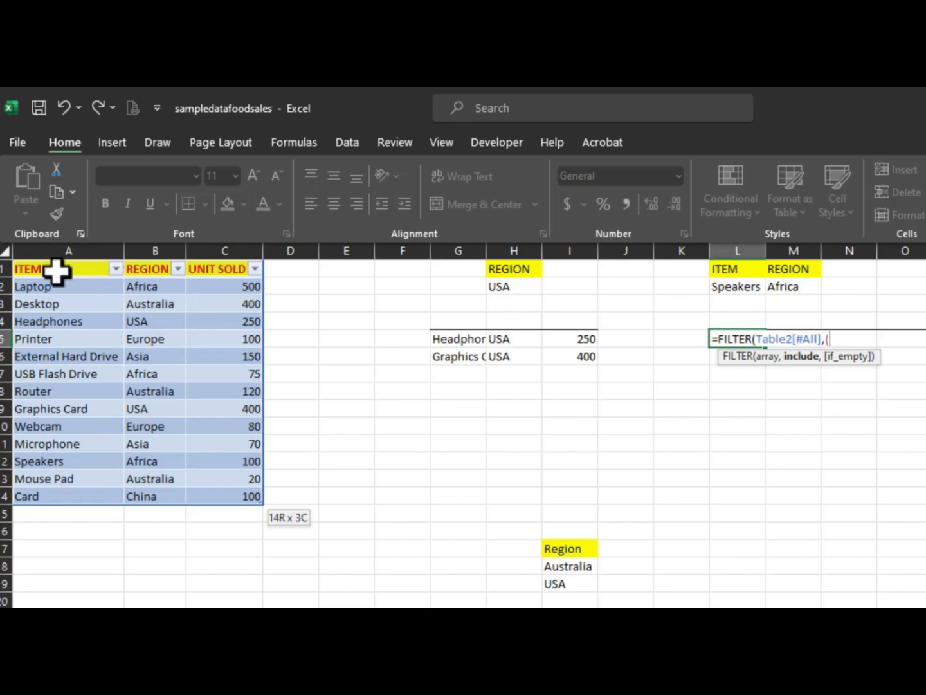
drag(57, 271, 38, 496)
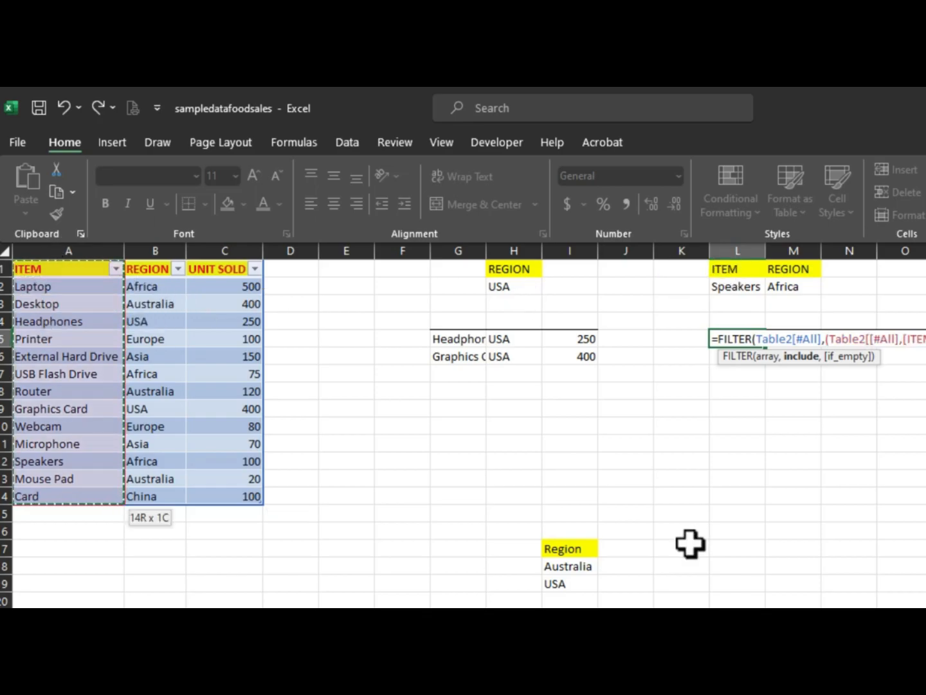
text(=)
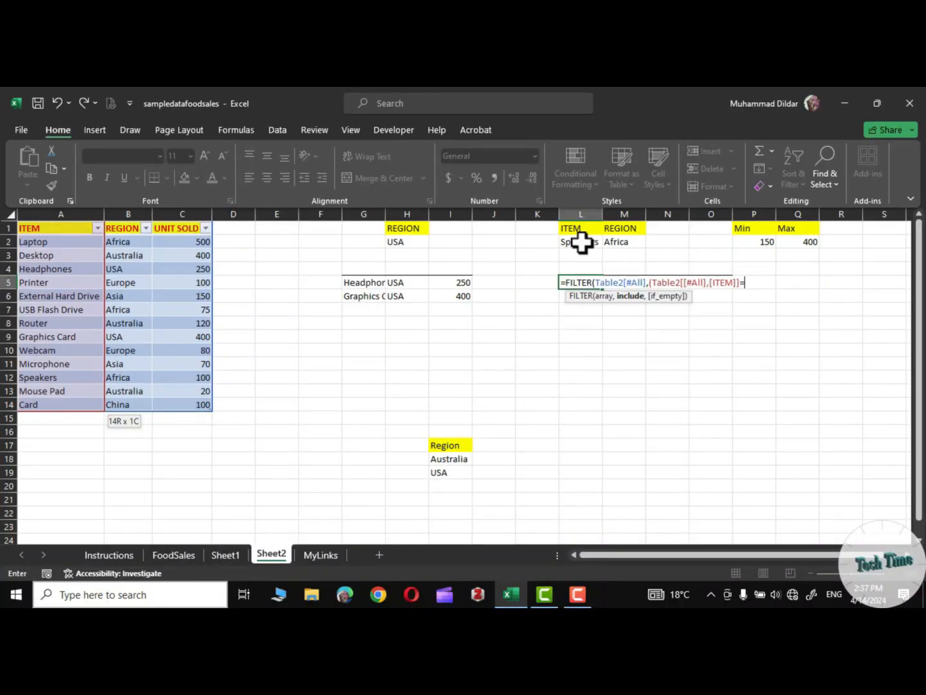
click(581, 243)
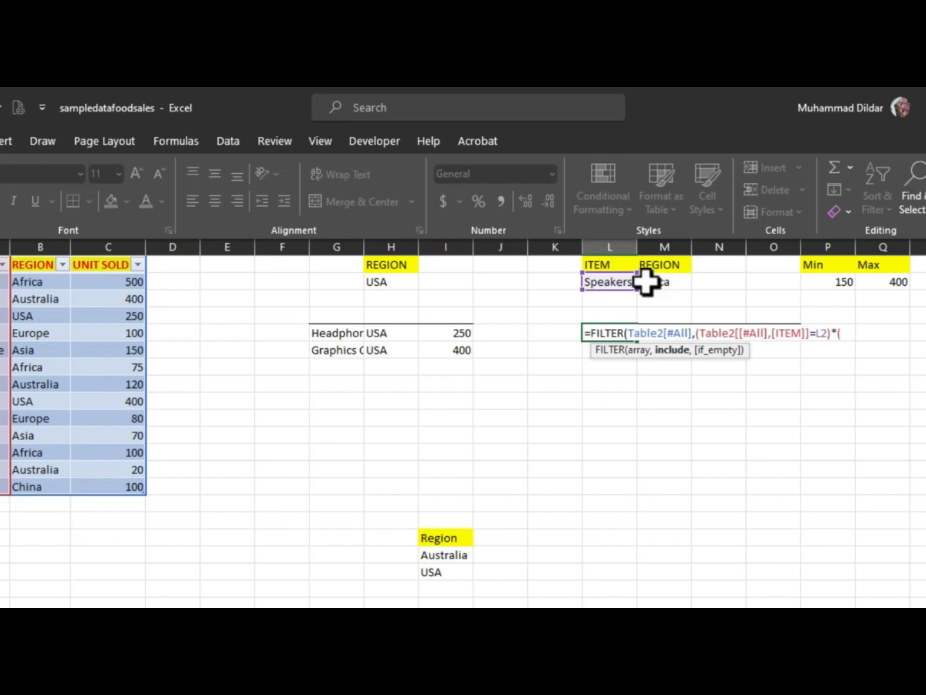
drag(33, 267, 33, 479)
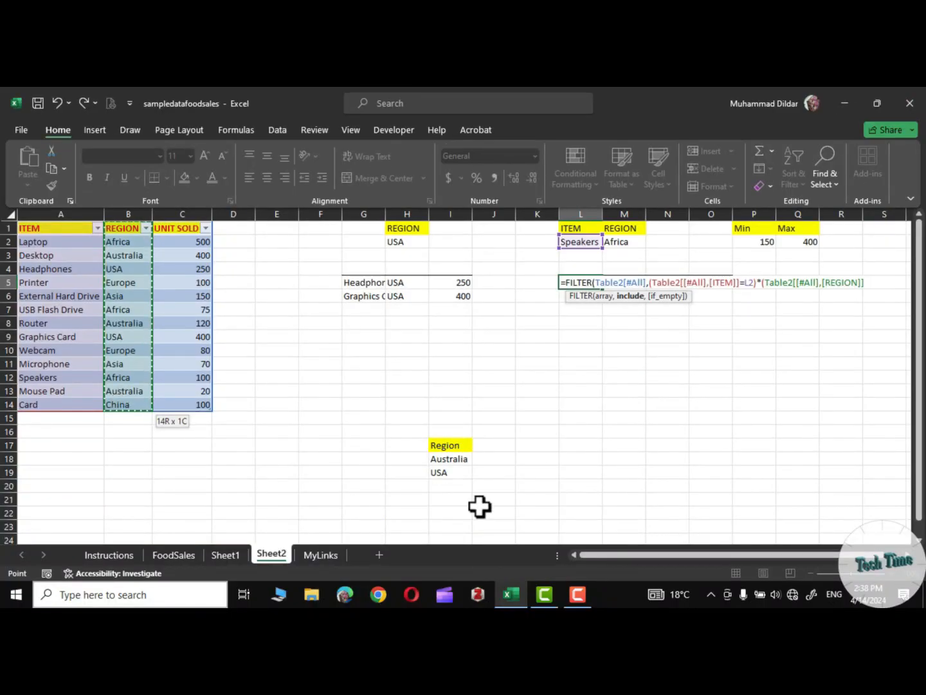
text(=)
click(621, 242)
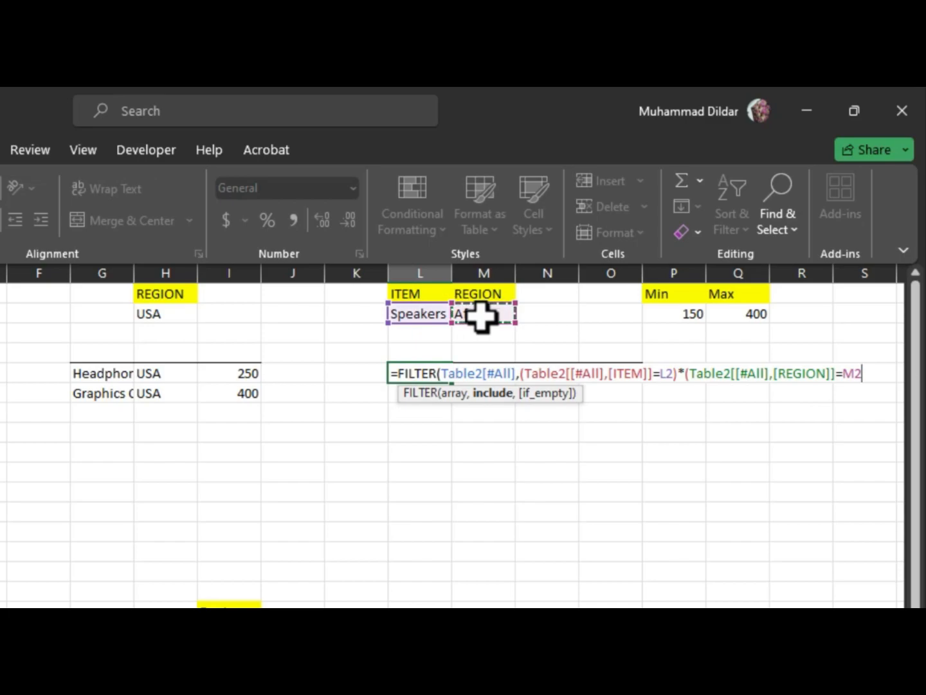
text())
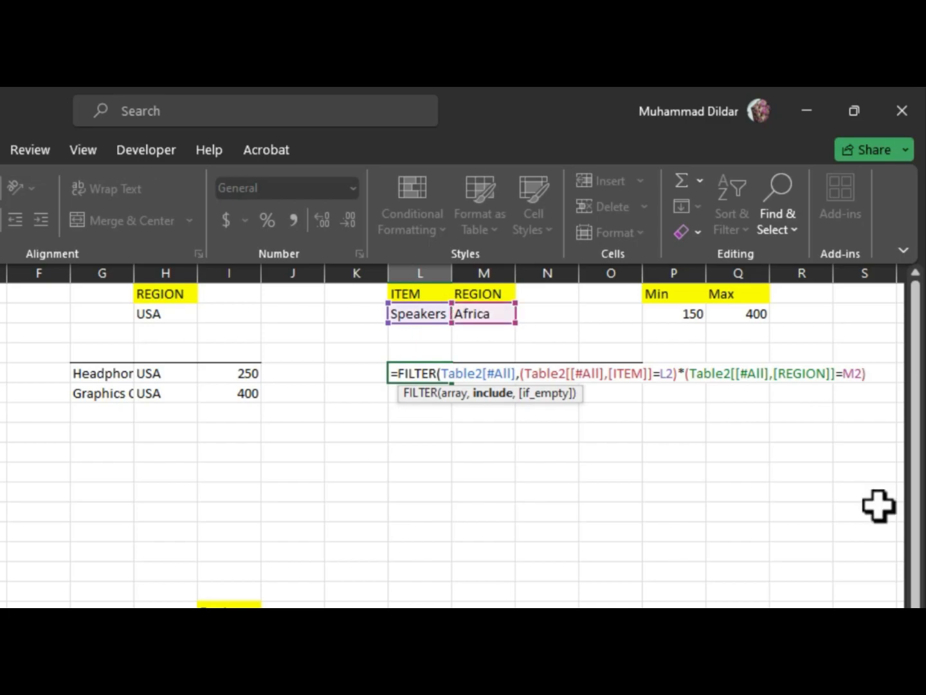
text())
key(Return)
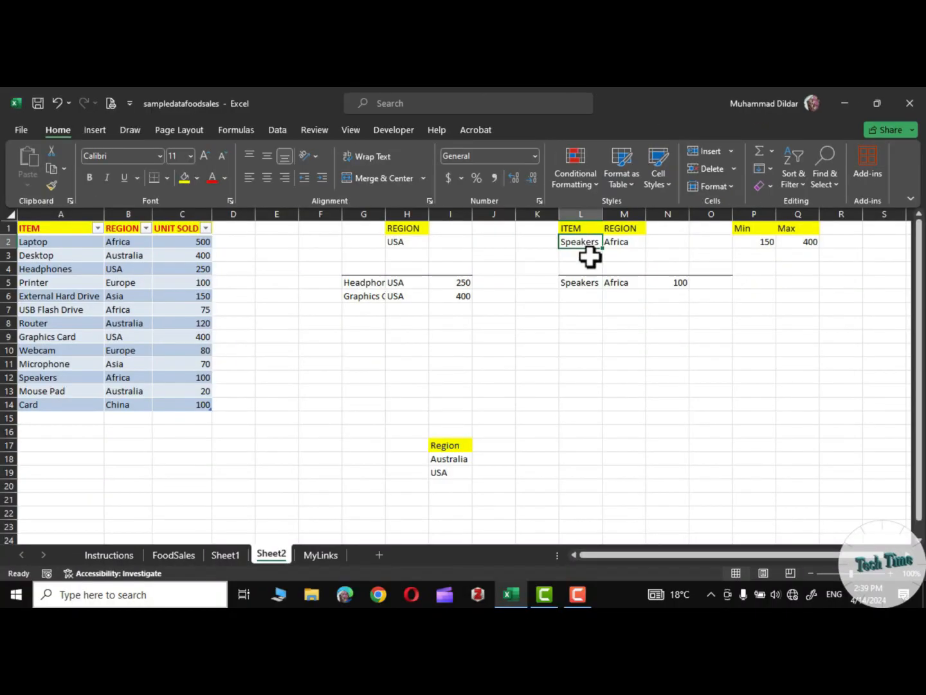
Step: Add a List data validation to the ITEM criterion cell L2, using the table's ITEM column as the source
click(597, 489)
click(582, 242)
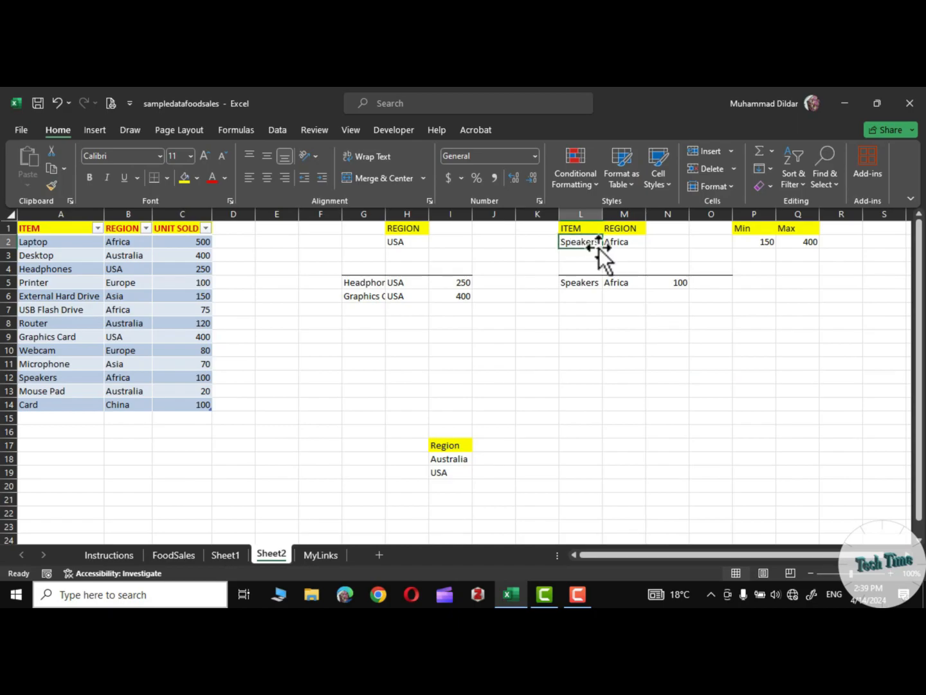
click(274, 126)
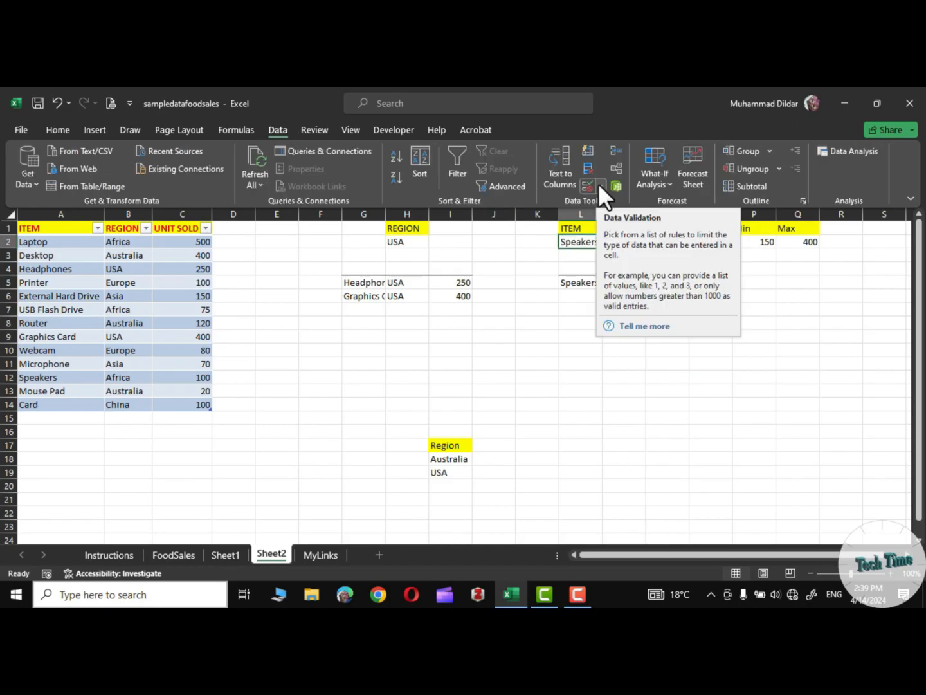
click(599, 181)
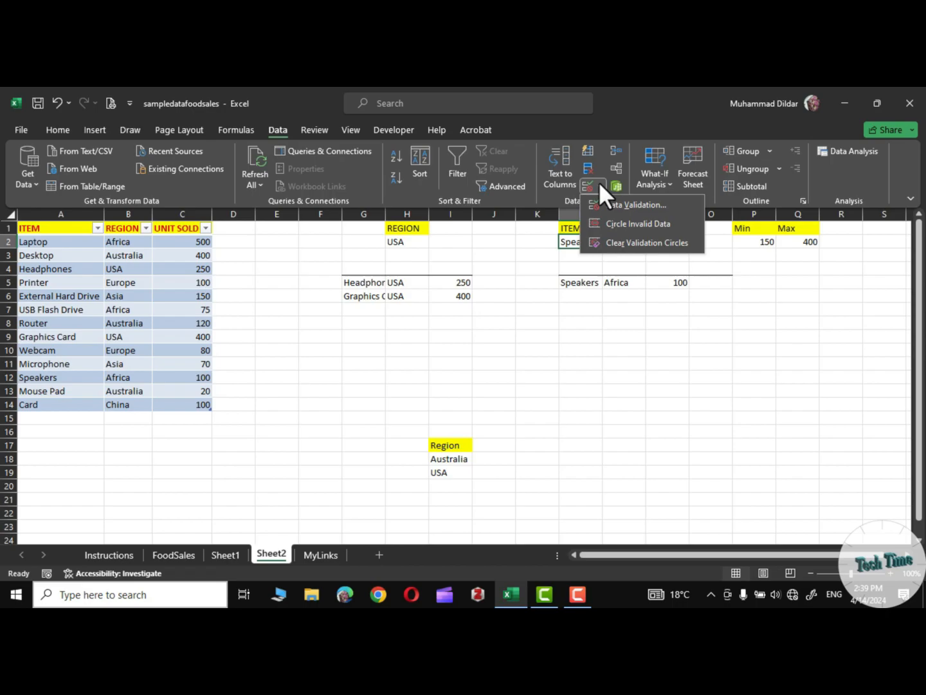
click(630, 205)
click(736, 359)
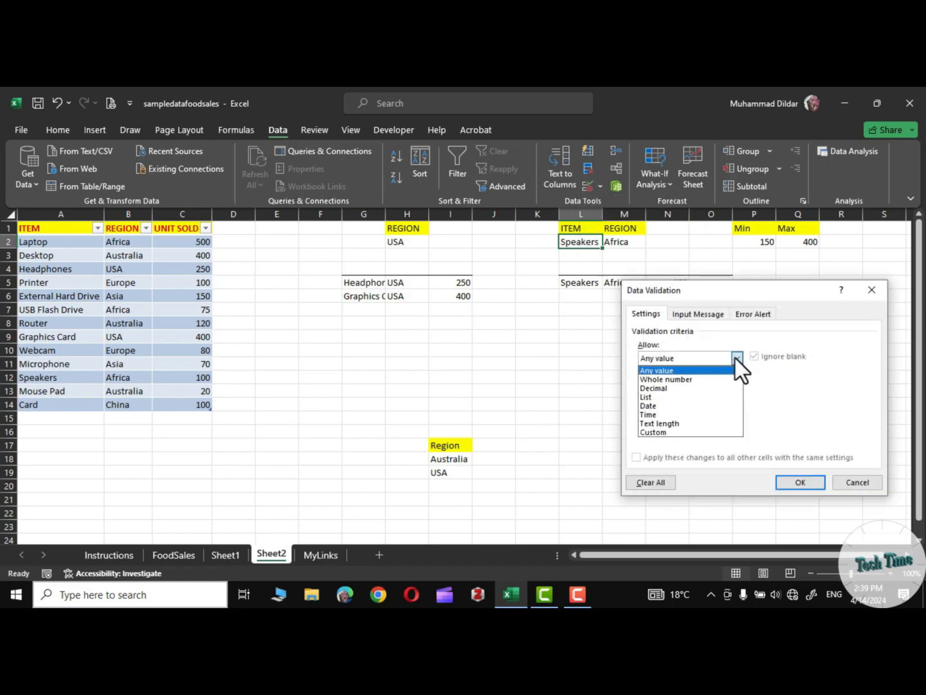
click(664, 397)
click(694, 413)
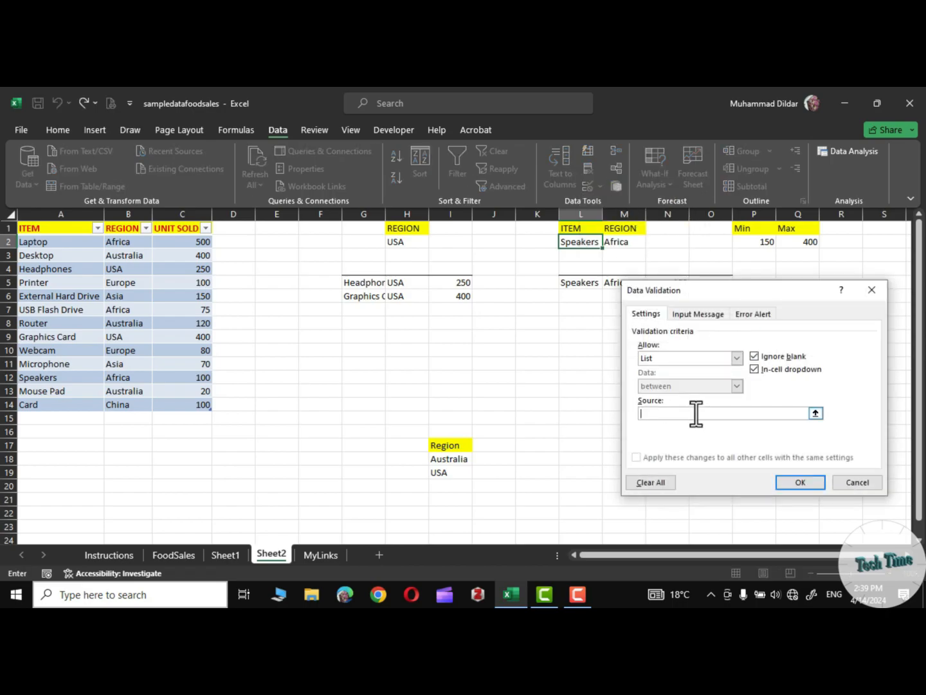
drag(38, 228, 39, 404)
click(800, 482)
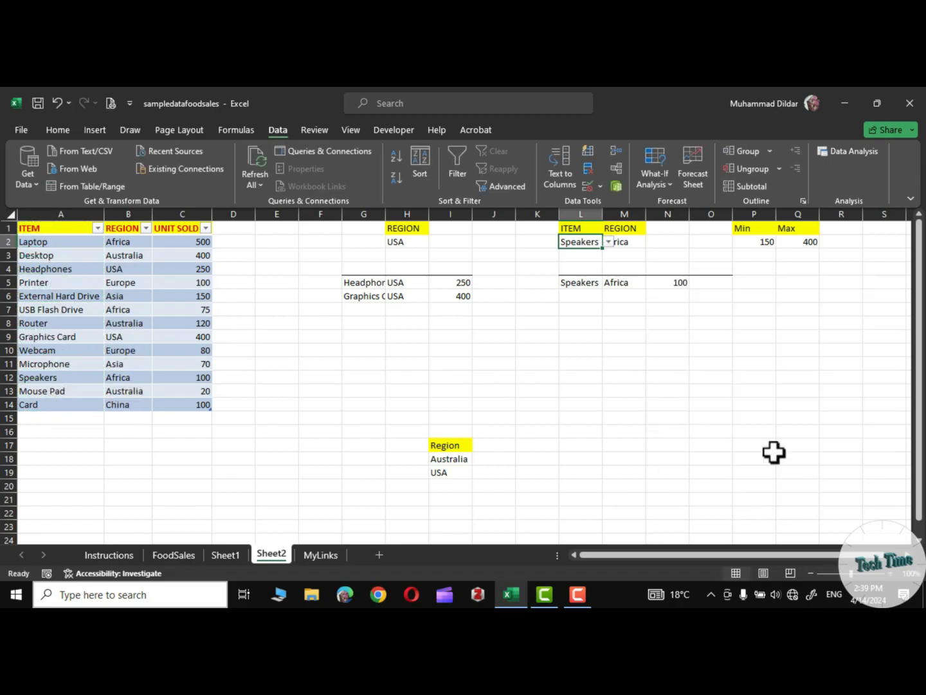
Step: Test the two-criteria filter by choosing USB Flash Drive and Graphics Card in turn from the dropdown list in L2
click(607, 241)
click(594, 261)
click(608, 242)
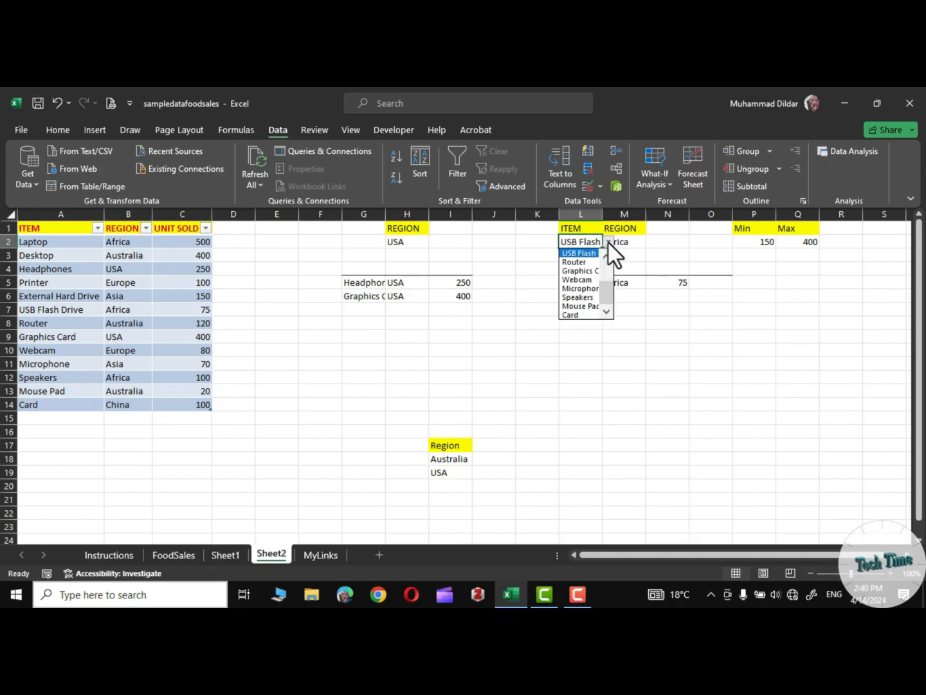
click(579, 271)
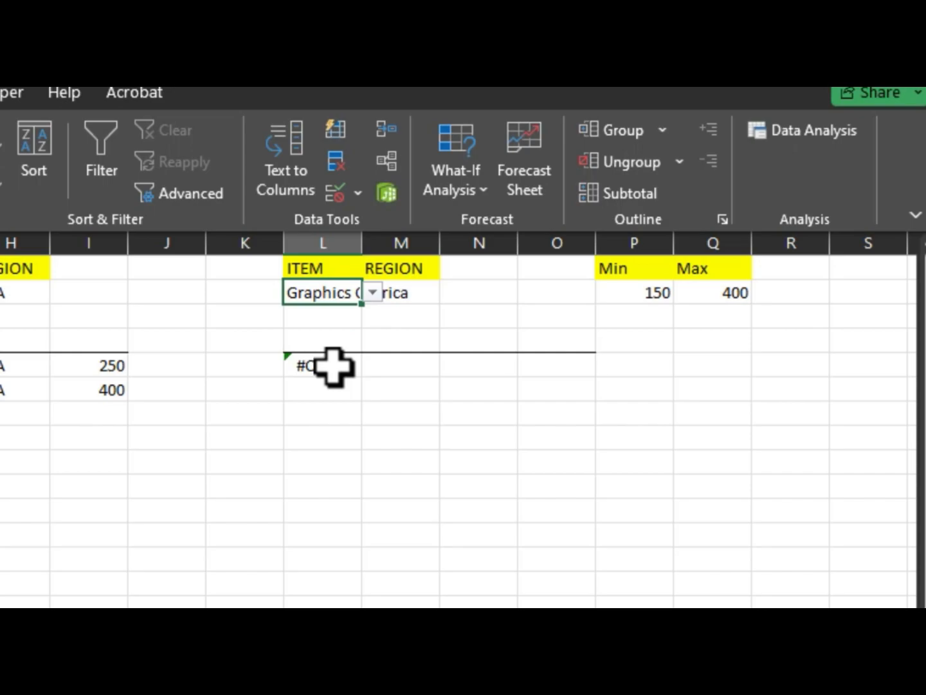
Step: Add "NA" as the if_empty argument of the two-criteria FILTER formula in L5
double_click(333, 365)
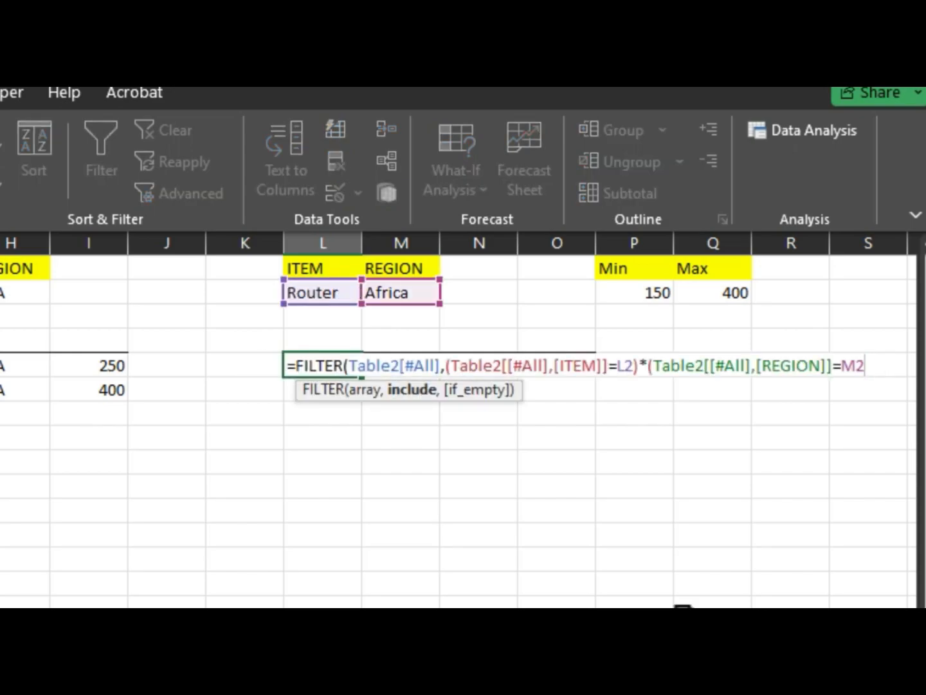
text(),)
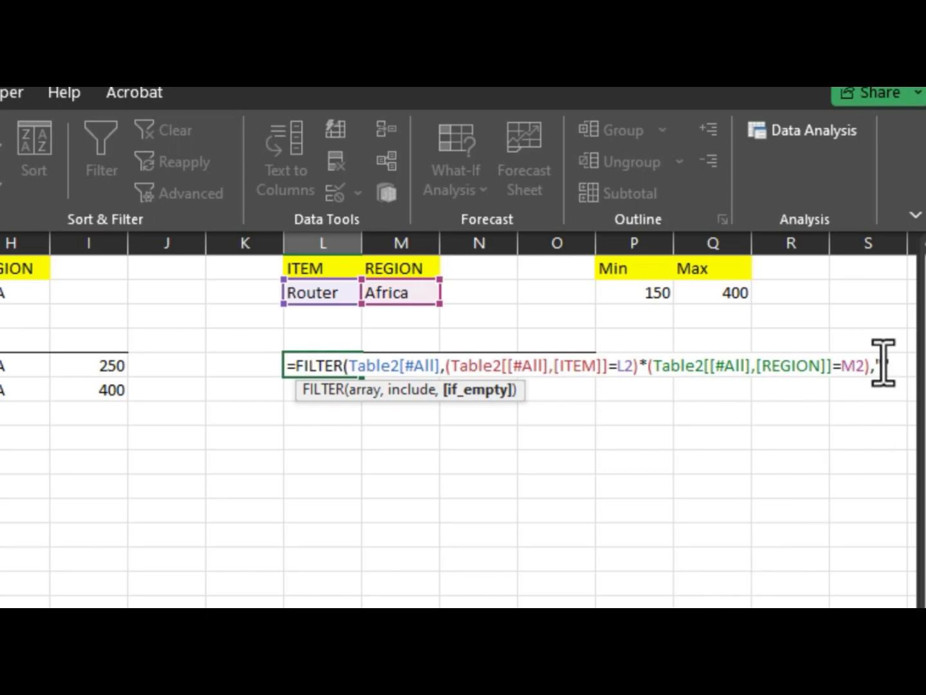
text("NA")
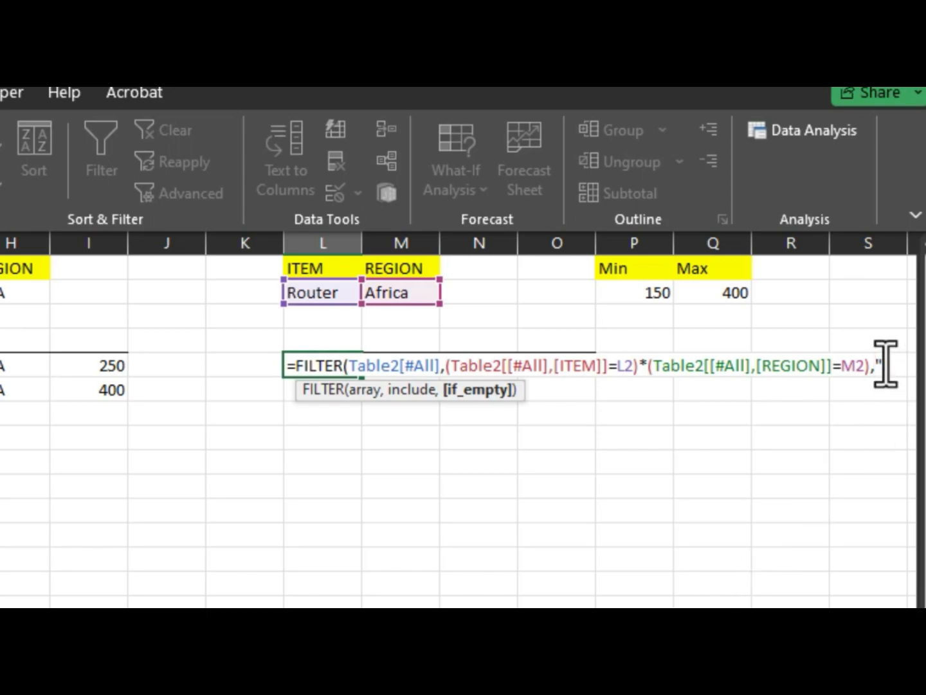
text())
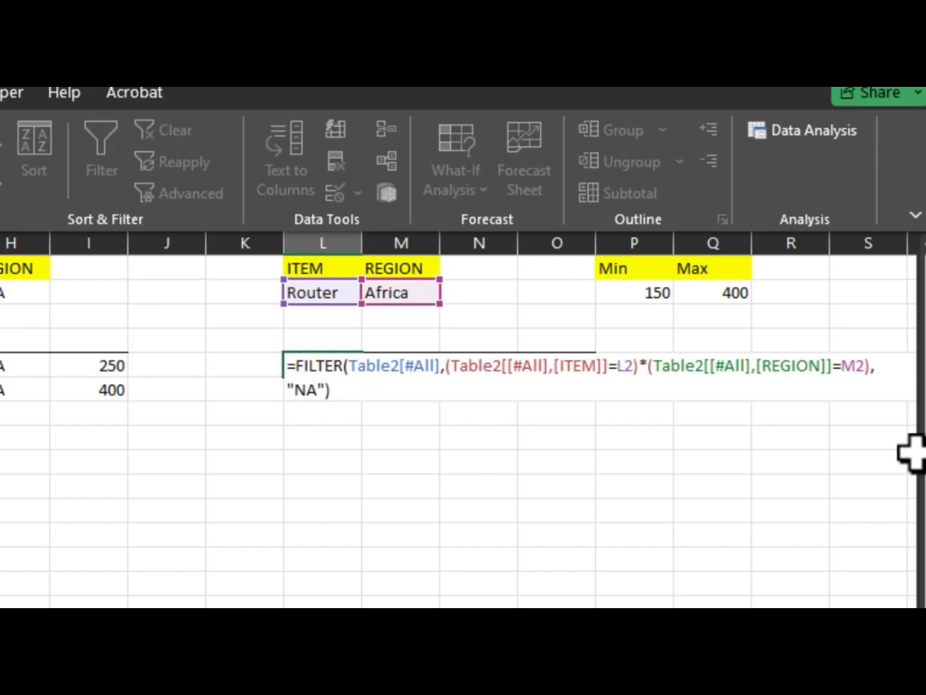
key(Return)
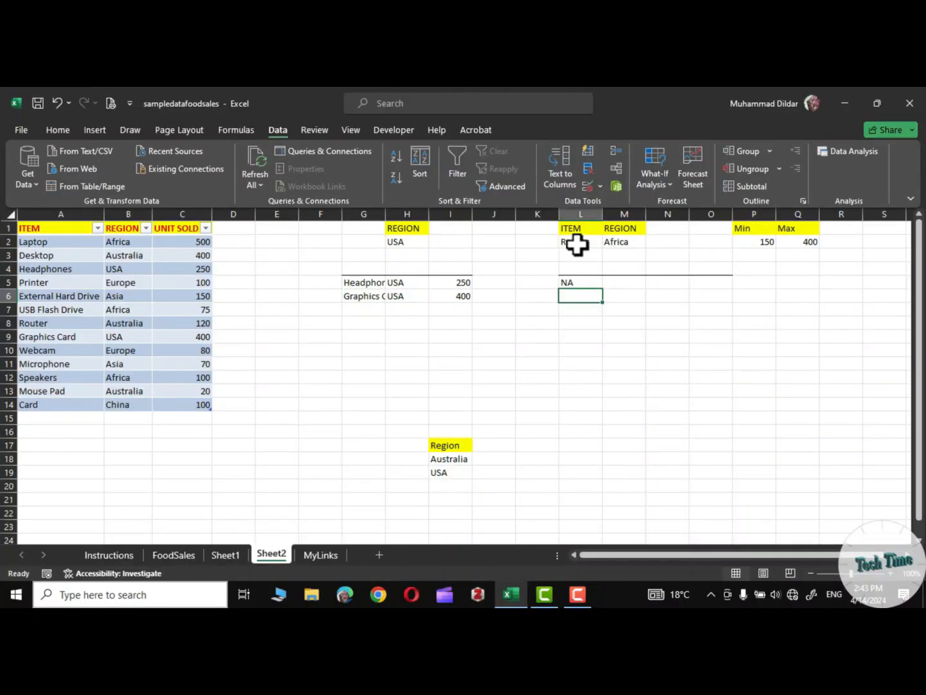
Step: Try another item from the dropdown list in L2 and finish with Speakers as the ITEM criterion
click(595, 242)
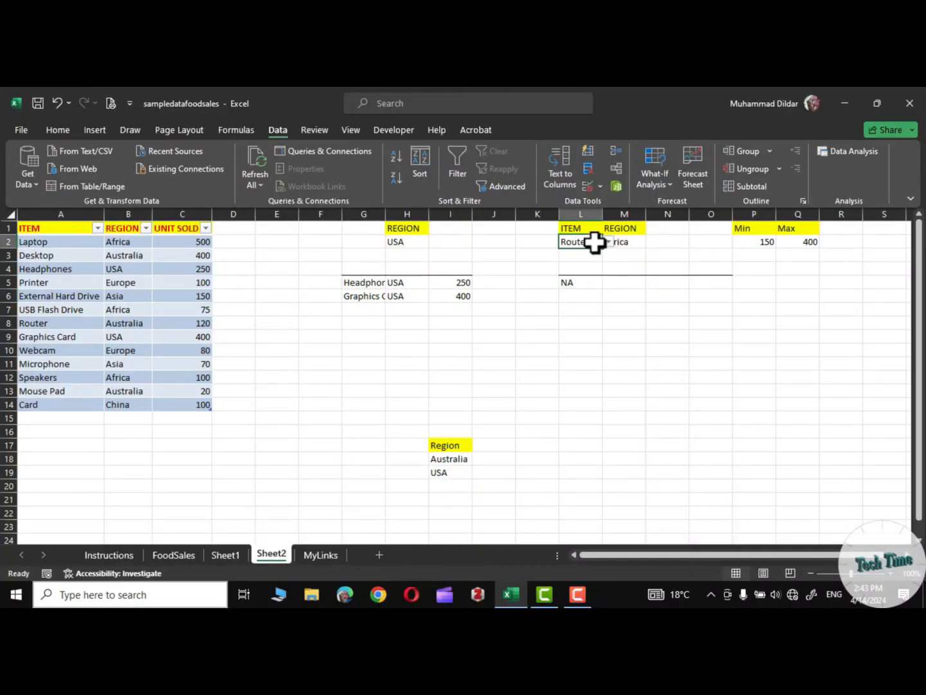
click(606, 241)
click(586, 268)
click(607, 242)
click(576, 297)
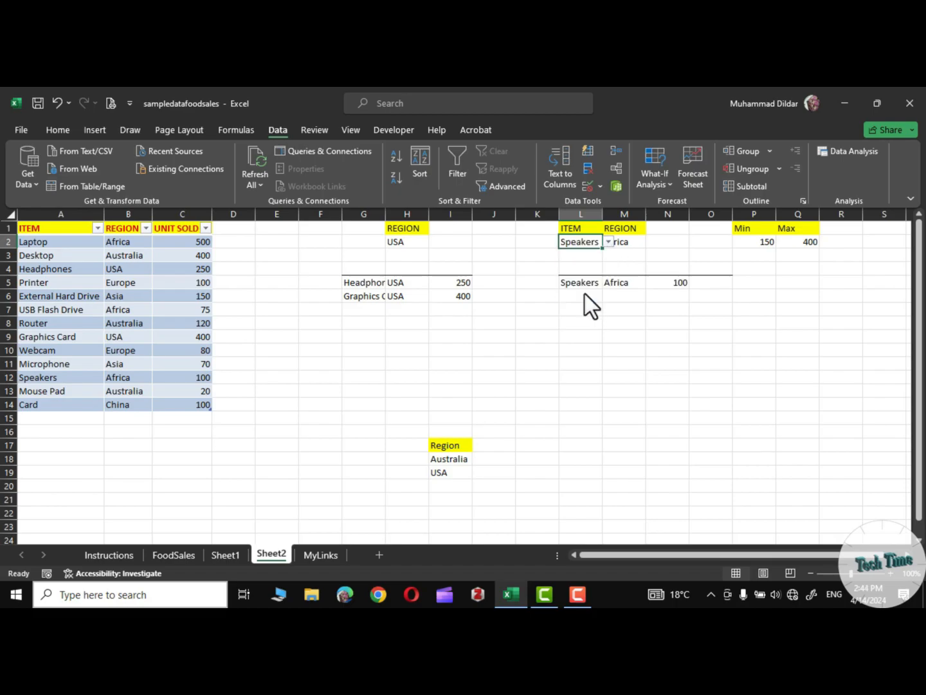
Step: Choose Desktop from the dropdown list in L2 as the ITEM criterion to test the two-criteria filter
click(607, 242)
scroll(602, 274, up, 2)
click(580, 252)
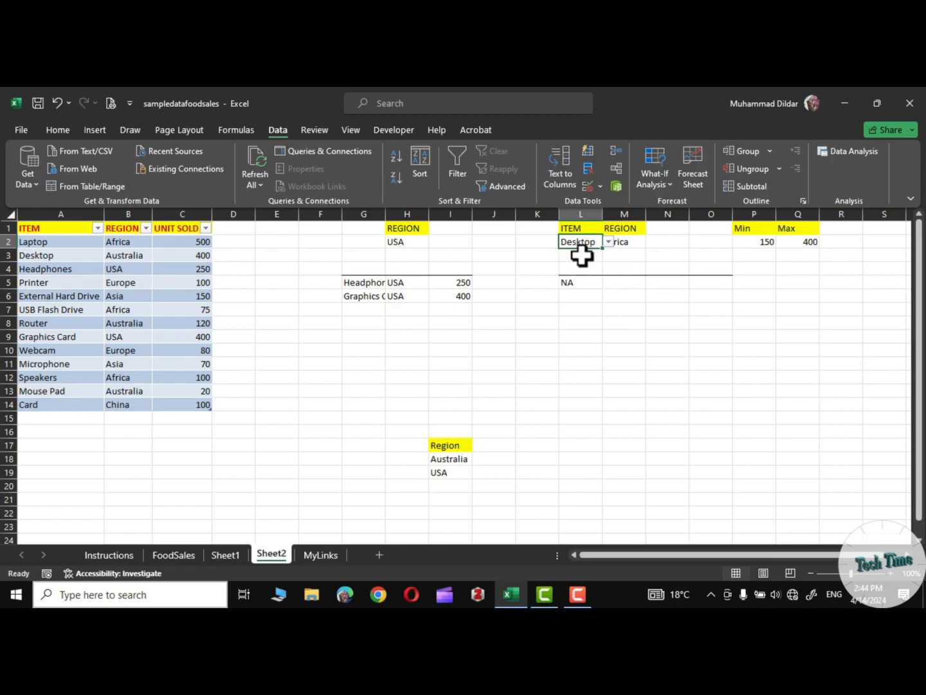
click(666, 335)
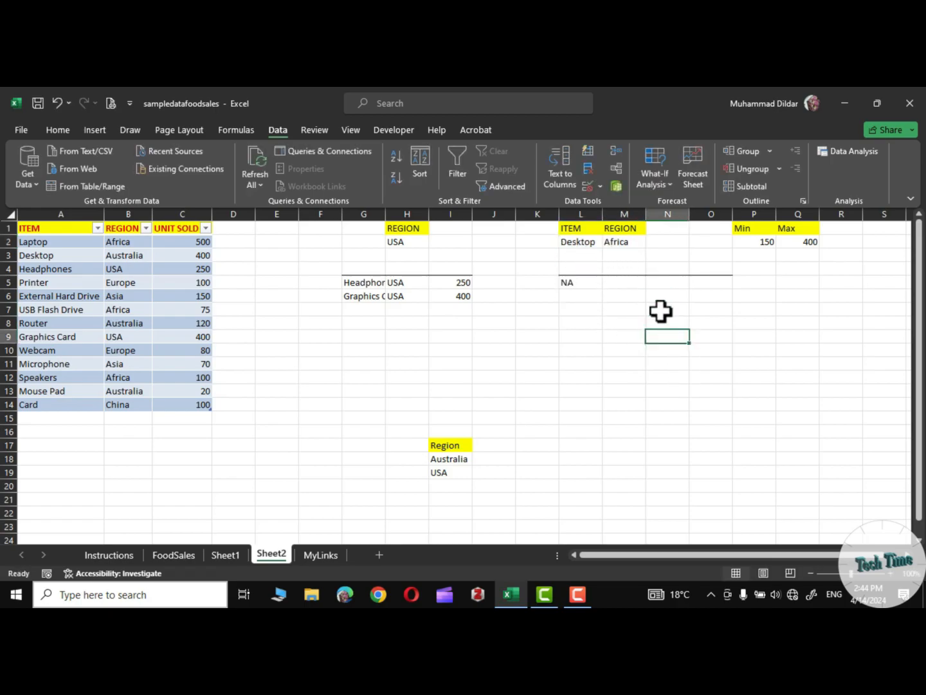
Step: Set the REGION criterion in M2 to USA
click(628, 244)
double_click(627, 243)
drag(627, 243, 600, 245)
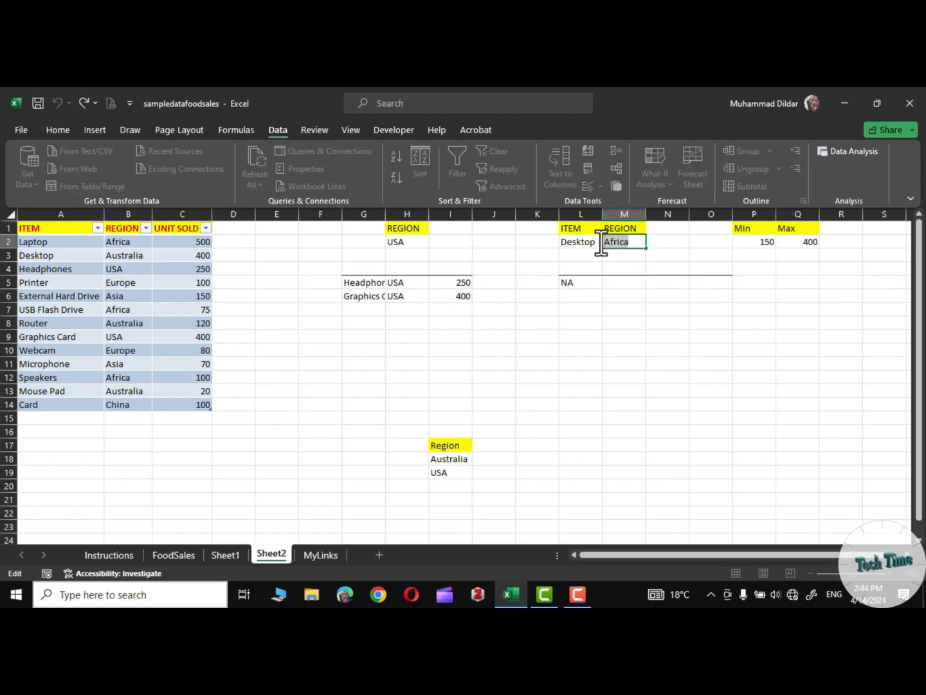
text(USA)
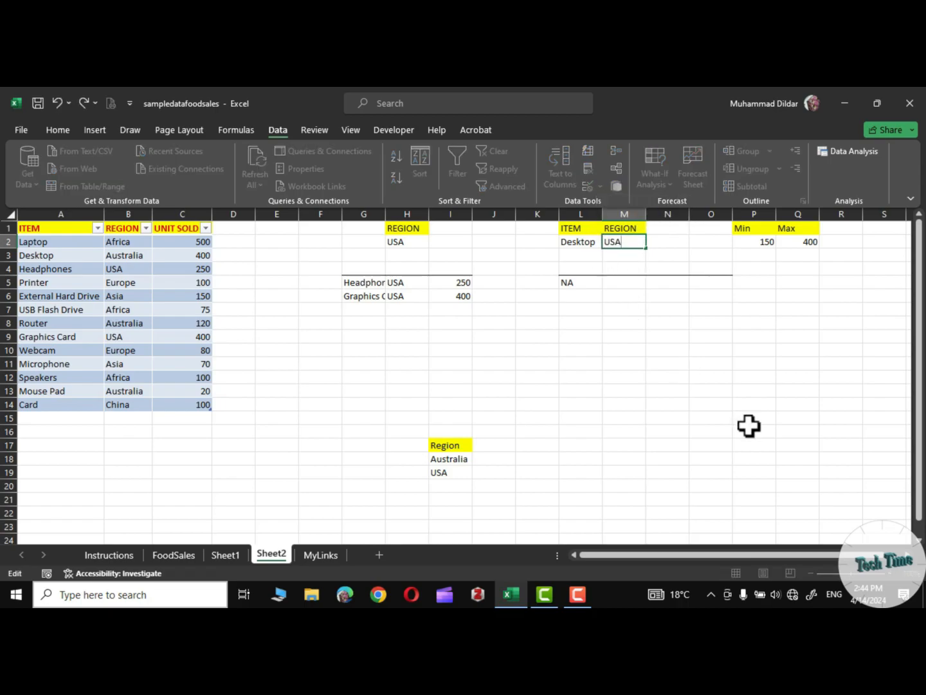
key(Return)
Step: Try USB Flash Drive and Webcam from the dropdown list in L2 and finish with Headphones as the ITEM criterion
click(581, 243)
click(608, 242)
click(582, 289)
click(608, 241)
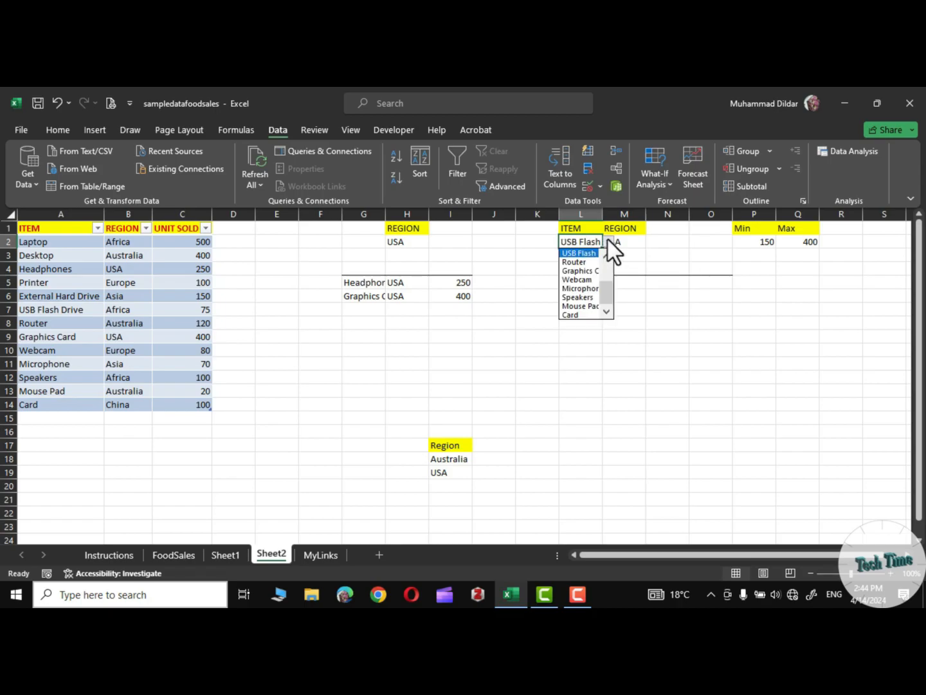
click(582, 279)
click(608, 242)
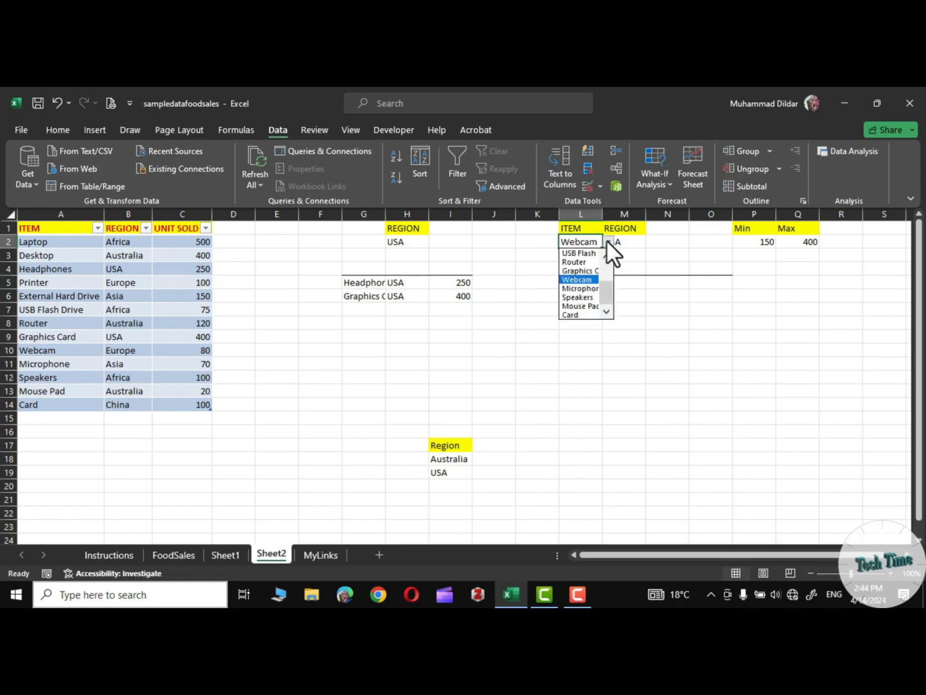
scroll(599, 253, up, 1)
click(592, 254)
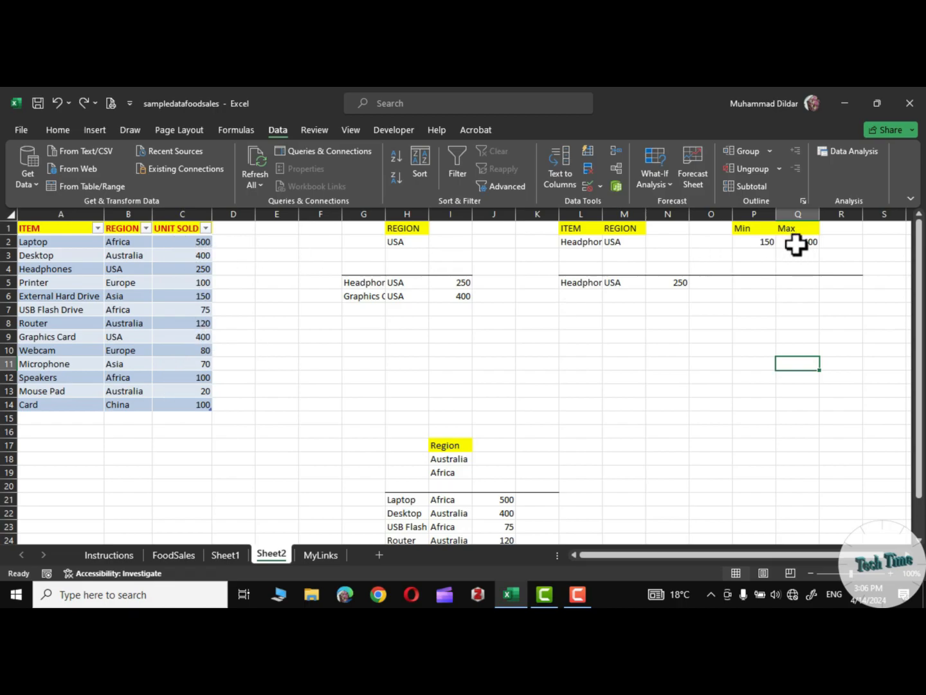
Step: Start a FILTER formula in P5 with the whole sales table, Table2[#All], as the array argument
click(764, 284)
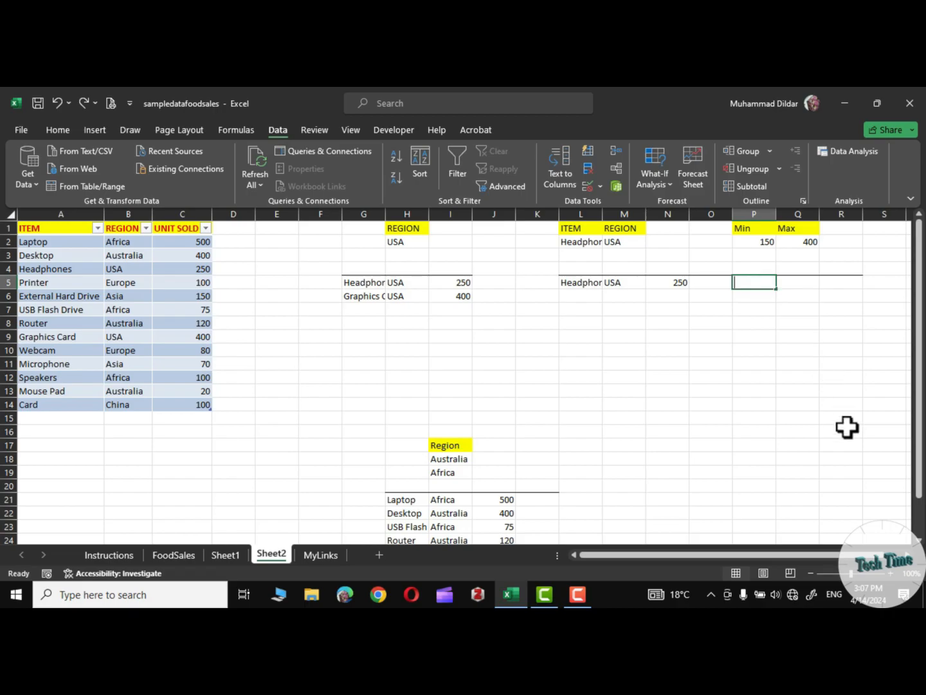
text(=filter)
key(Tab)
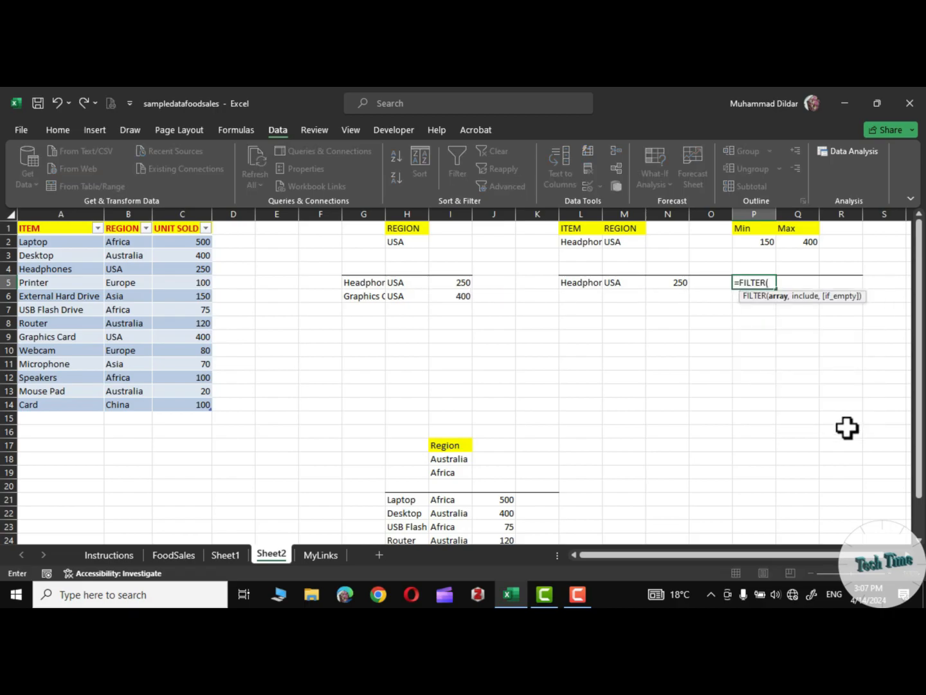
drag(38, 233, 200, 404)
text(,)
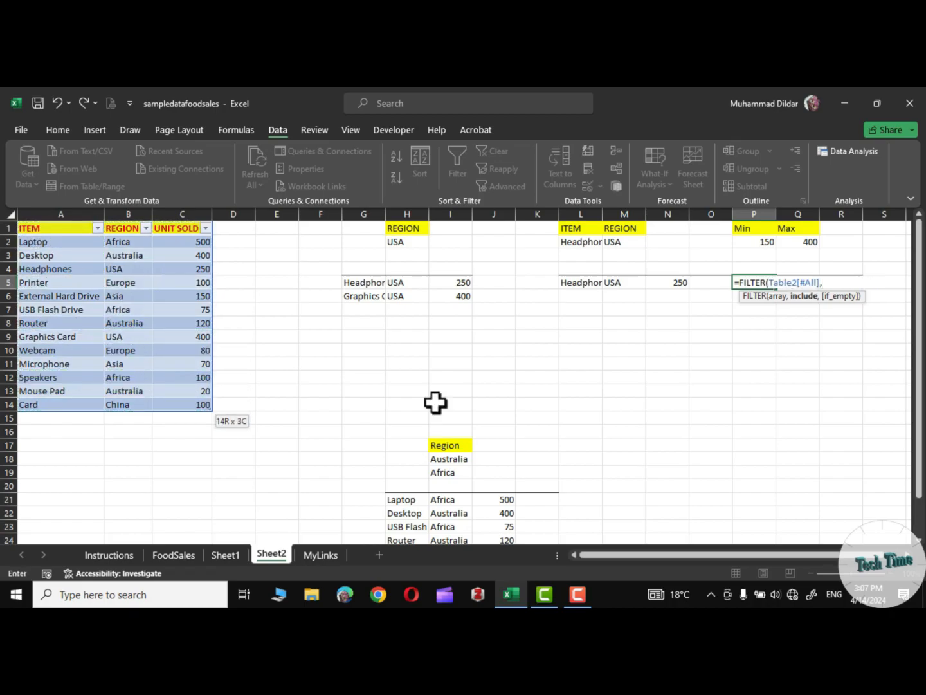
Step: Enter the first include condition of the P5 formula: the UNIT SOLD column greater than or equal to the Min value in P2
text(()
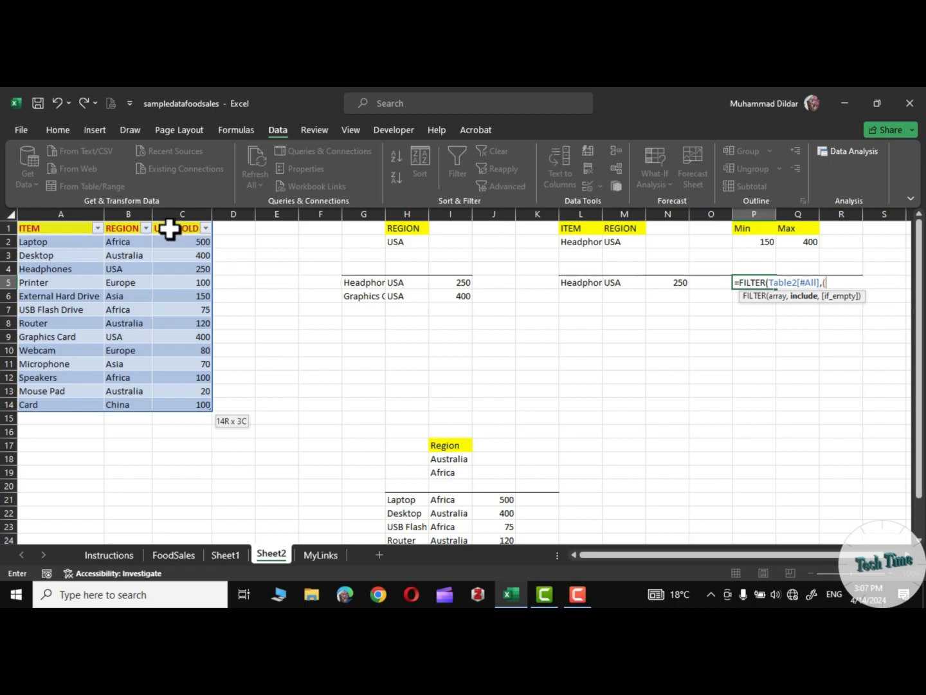
drag(169, 229, 191, 404)
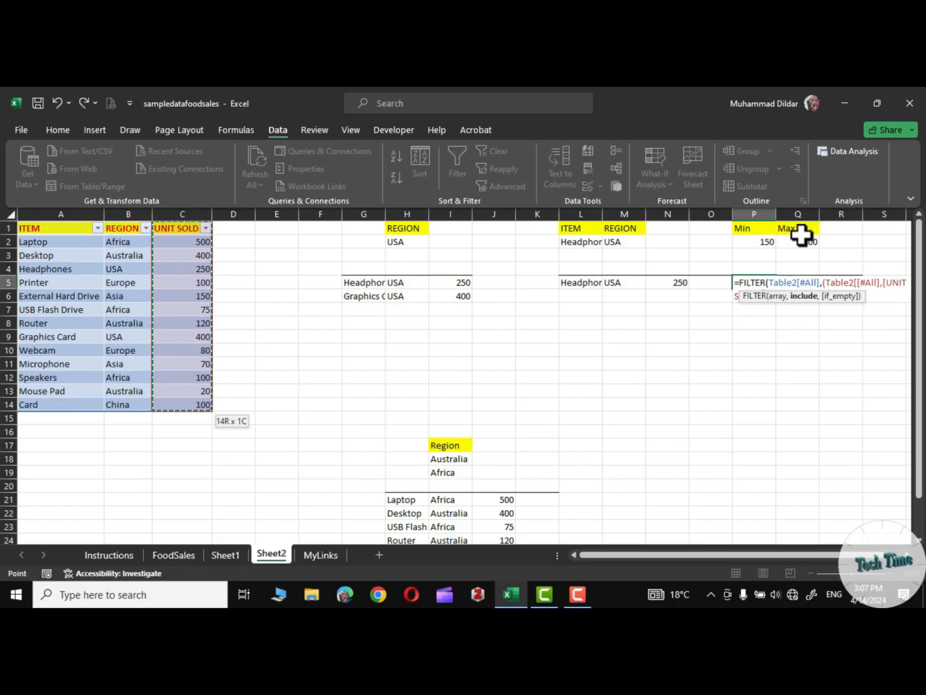
scroll(767, 495, right, 2)
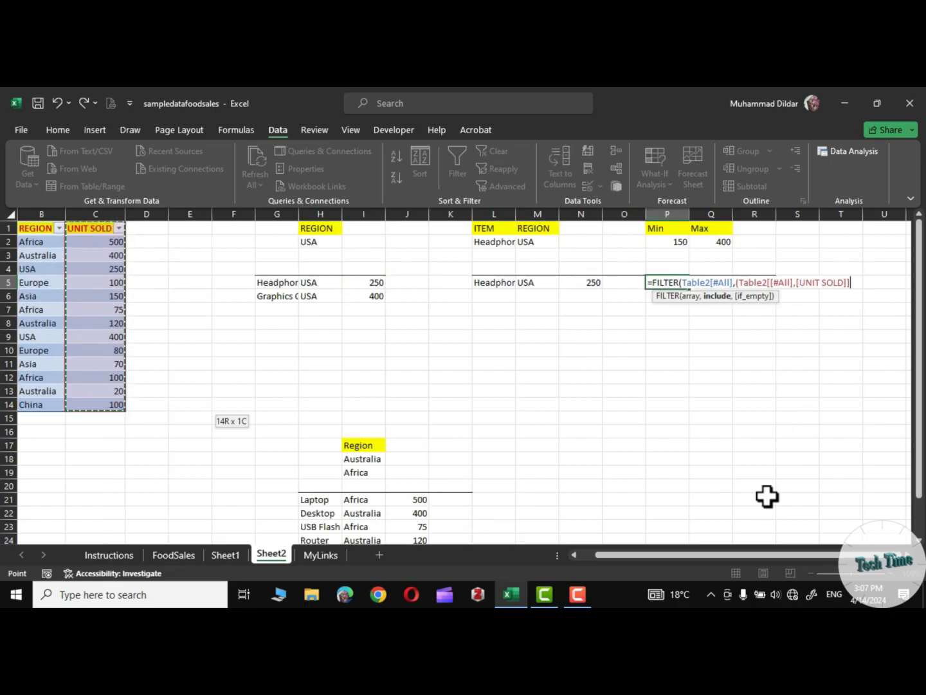
text(>)
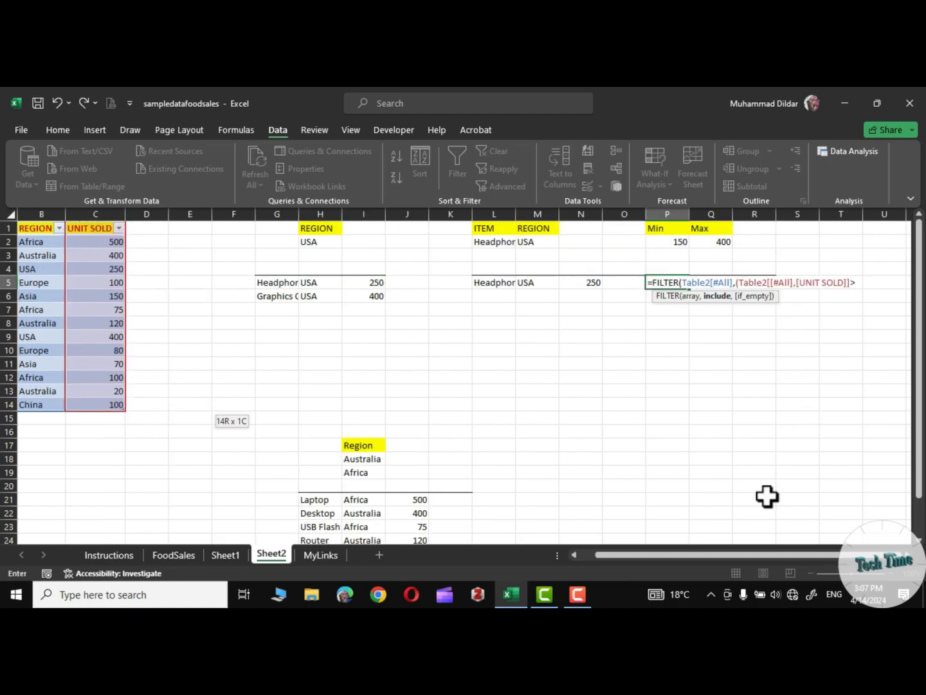
text(=)
click(677, 243)
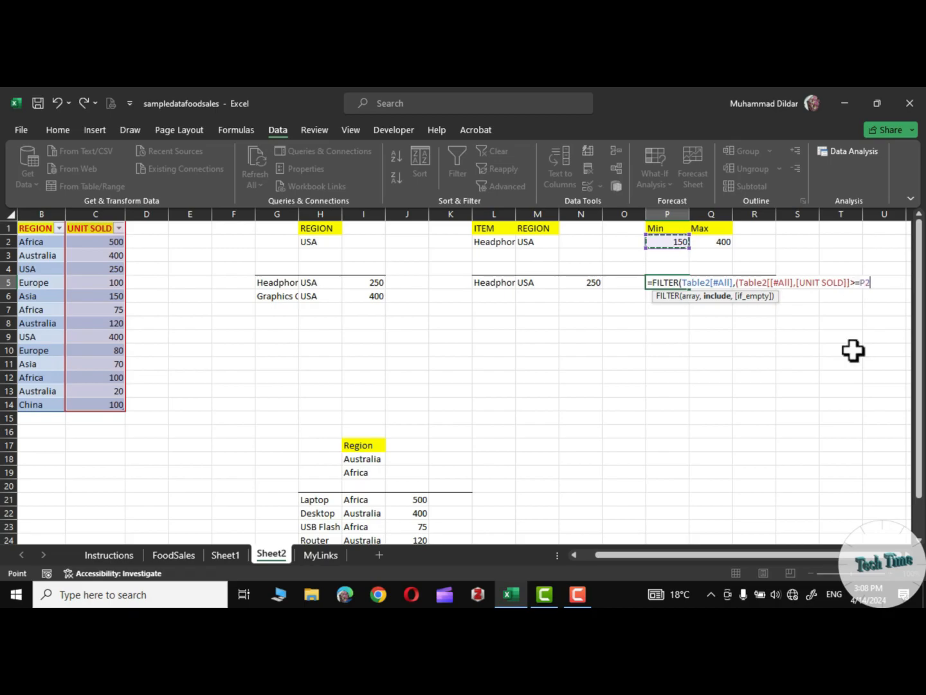
Step: Multiply it by the condition UNIT SOLD <= Q2 and complete the P5 formula with "Not found" as the if_empty argument
text()*()
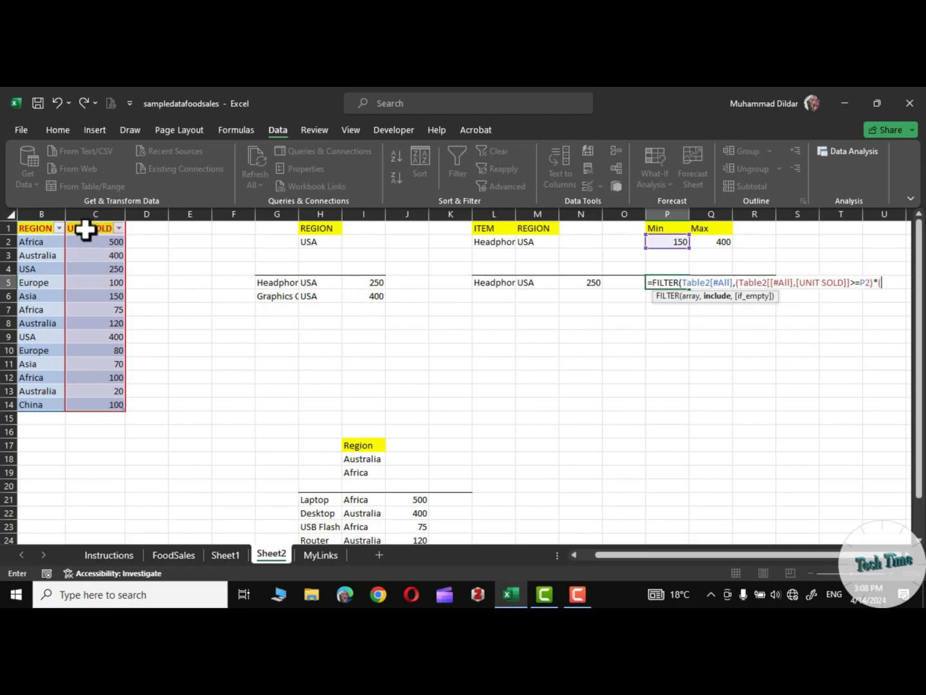
drag(80, 230, 97, 404)
text(<)
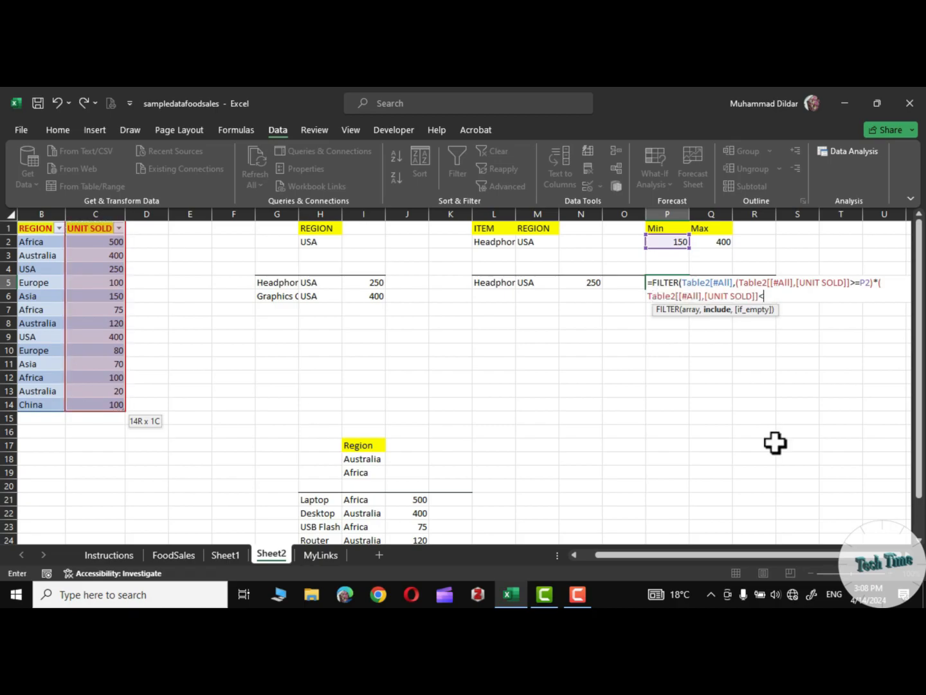
text(=)
click(720, 242)
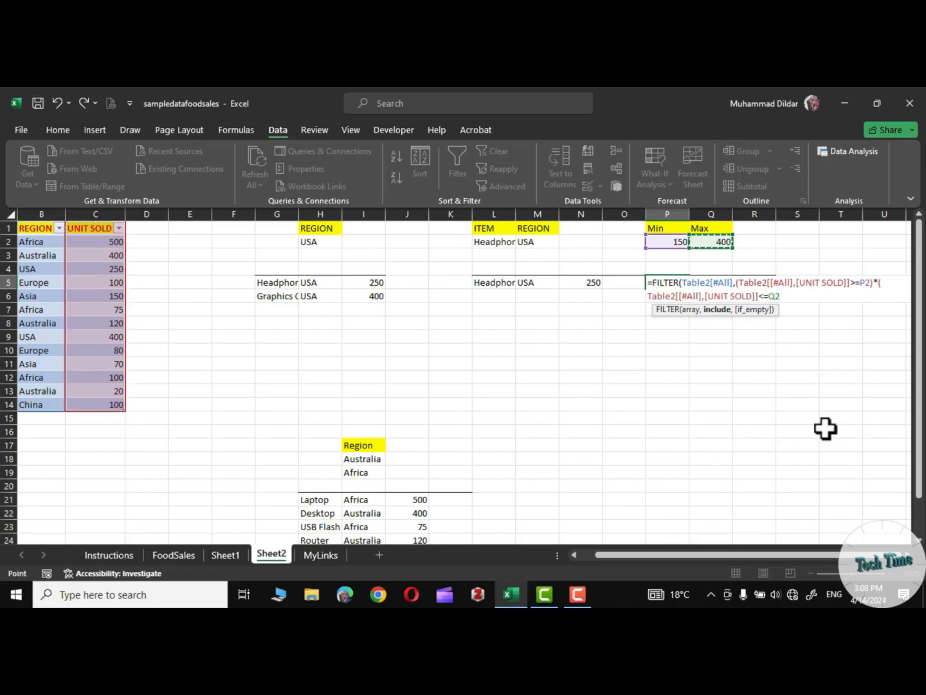
text(),"Not found)
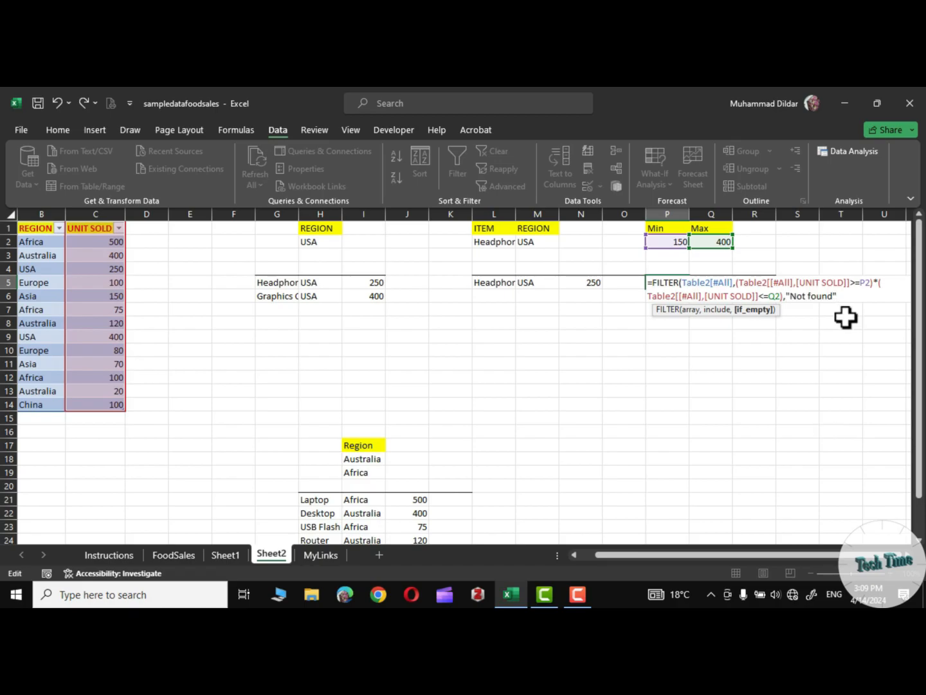
text())
key(Return)
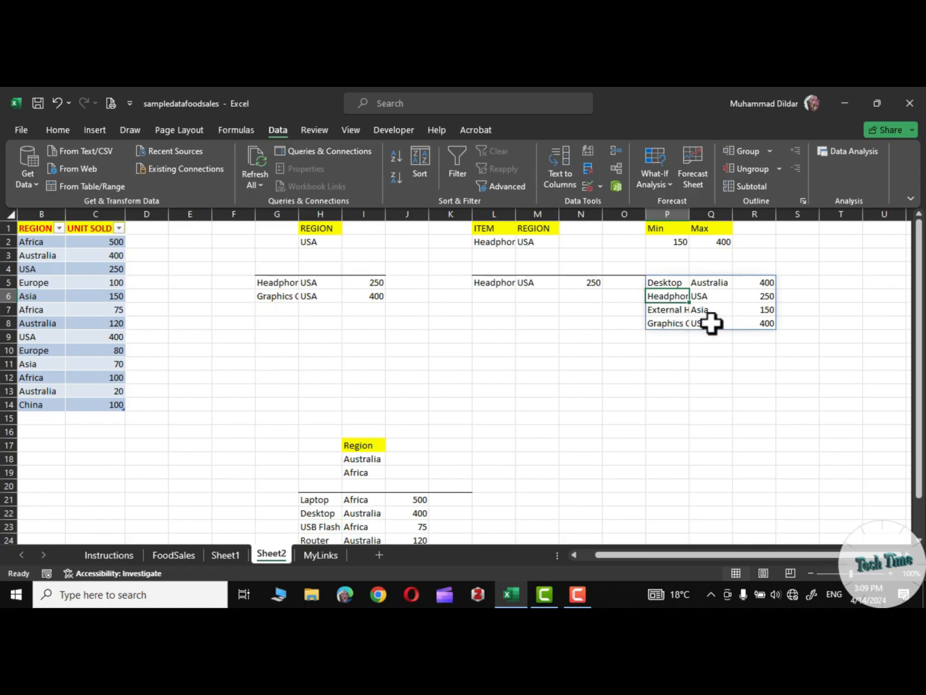
Step: Test the range filter by setting the Min value in P2 to 250 and the Max value in Q2 to 300
double_click(683, 242)
drag(688, 243, 664, 252)
text(250)
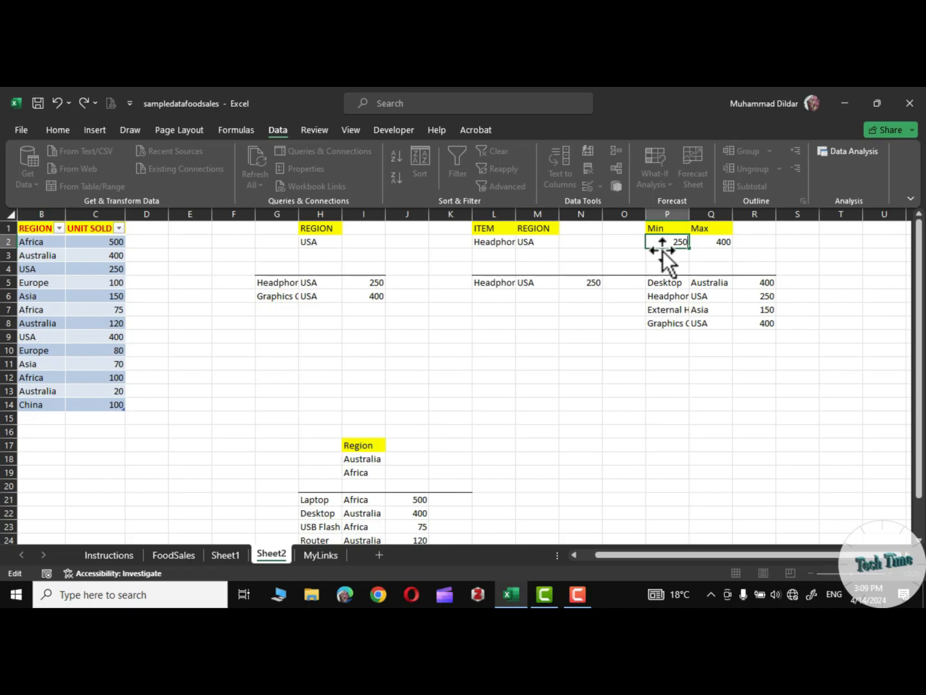
key(Return)
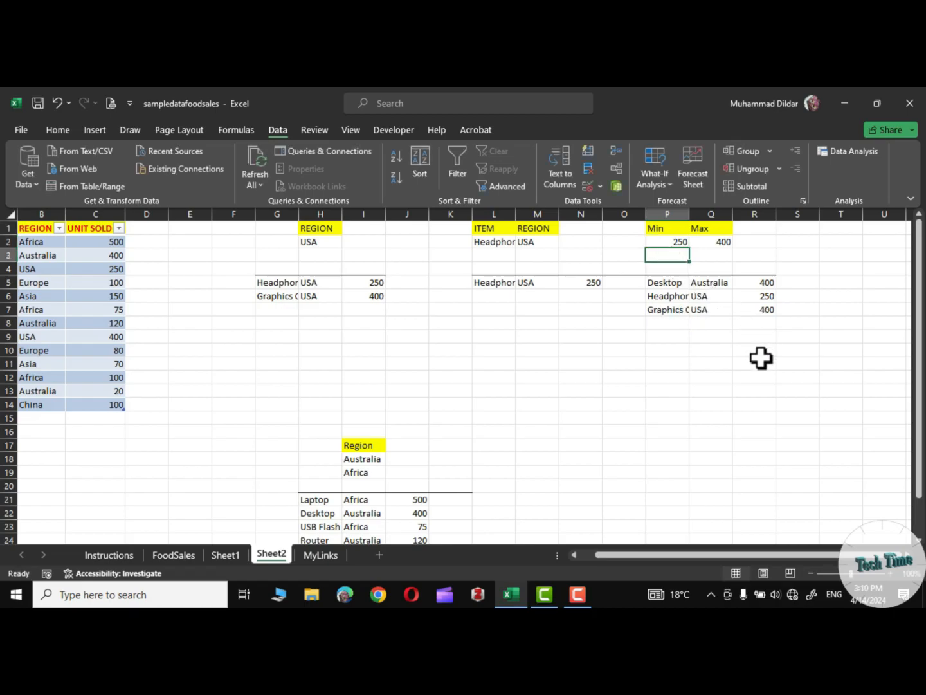
double_click(715, 243)
drag(709, 243, 682, 243)
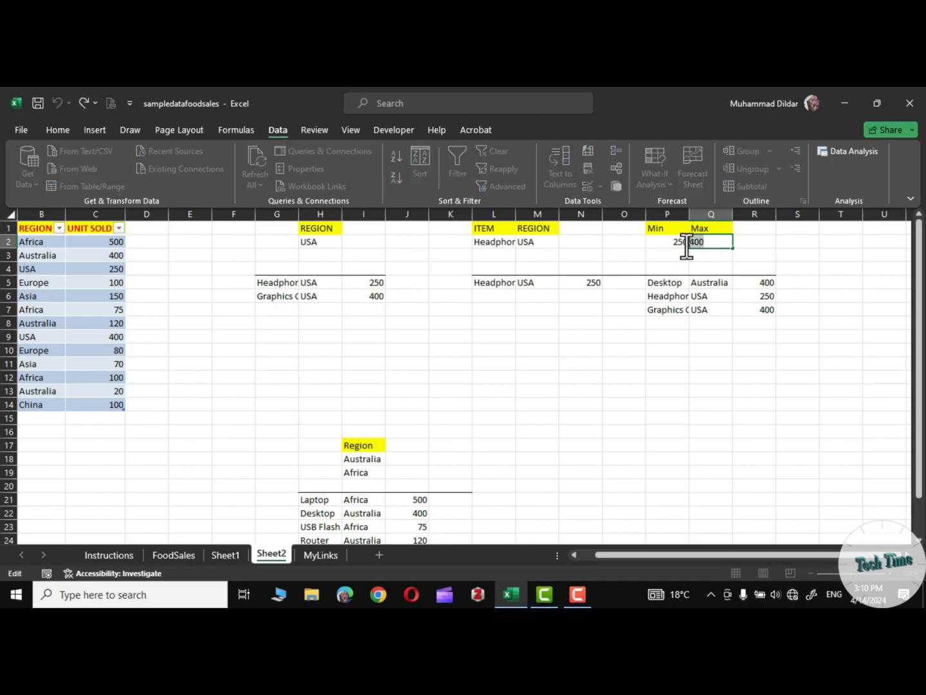
text(300)
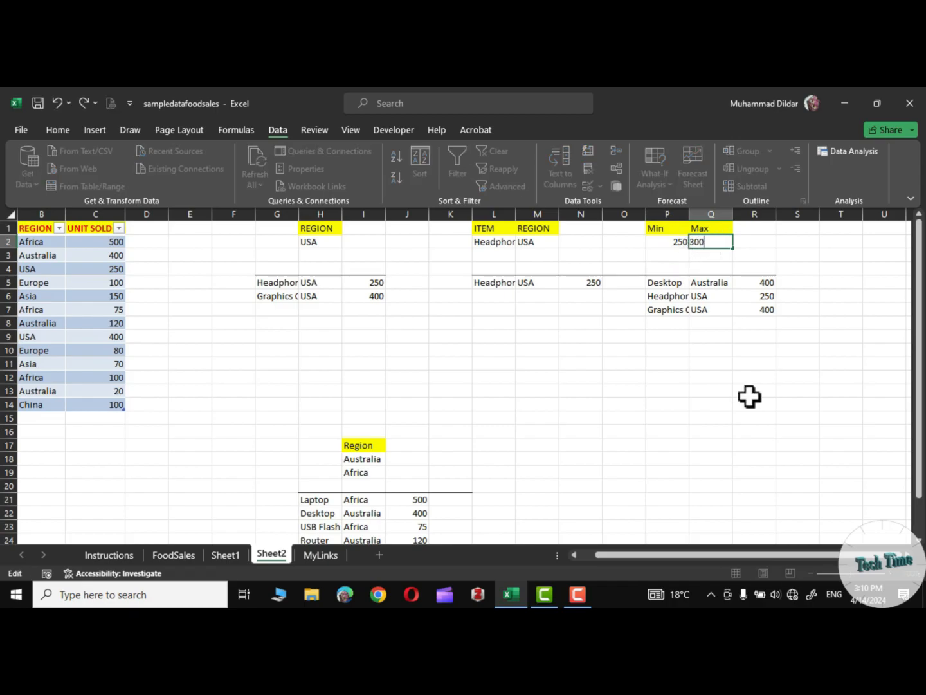
key(Return)
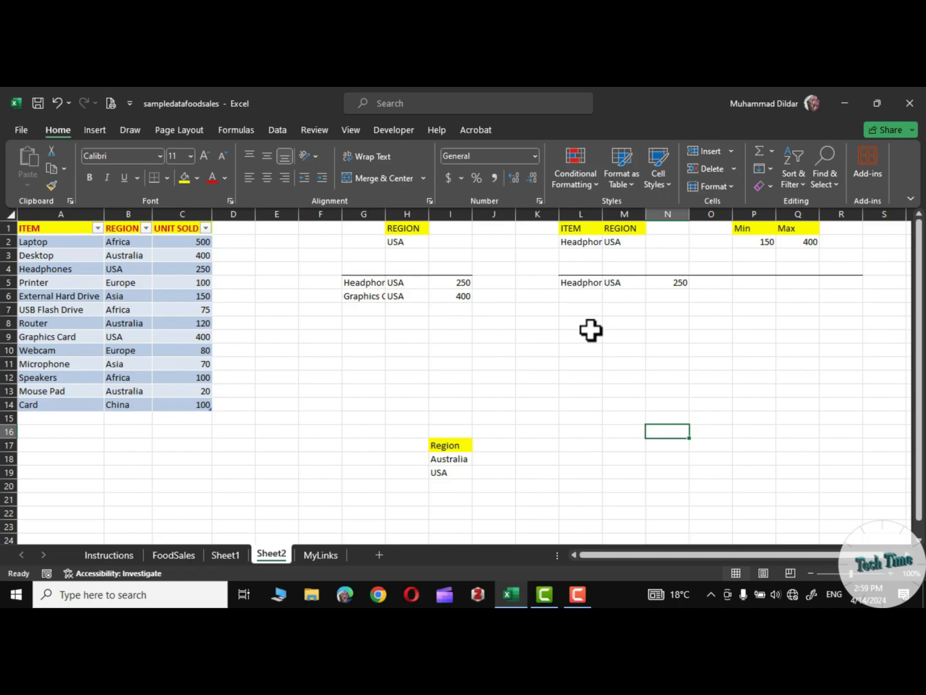
Step: Start a FILTER formula in H21 with the whole sales table, Table2[#All], as the array argument
scroll(555, 432, down, 1)
scroll(541, 413, up, 1)
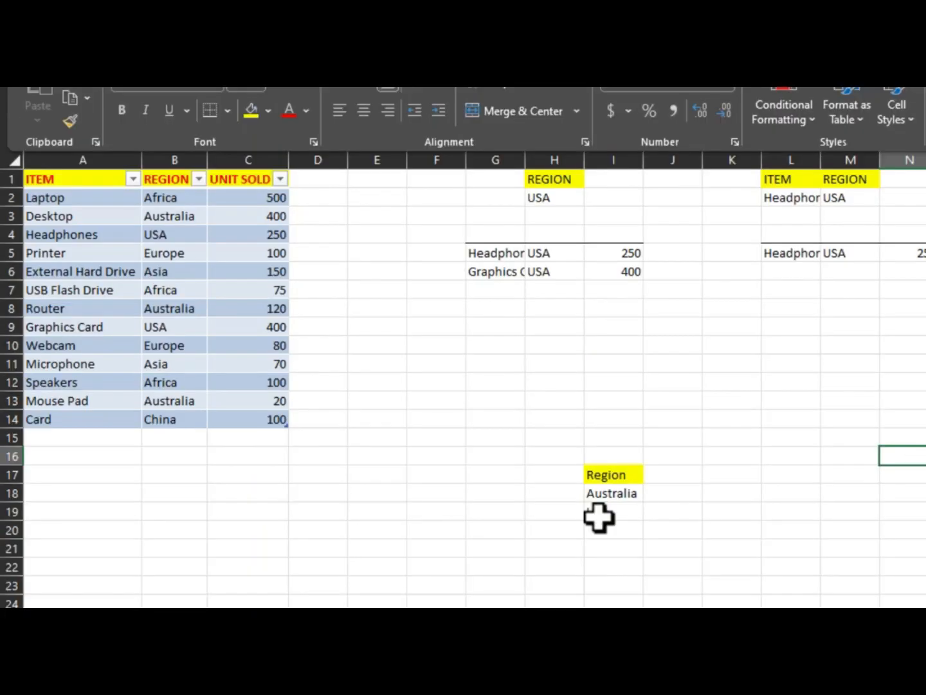
click(552, 547)
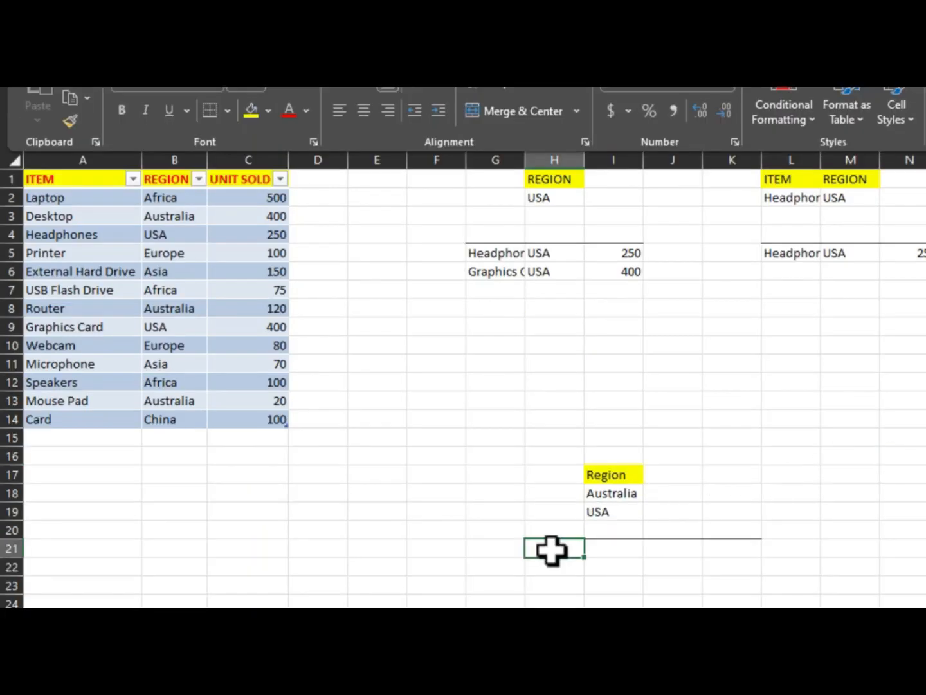
text(=FILTER()
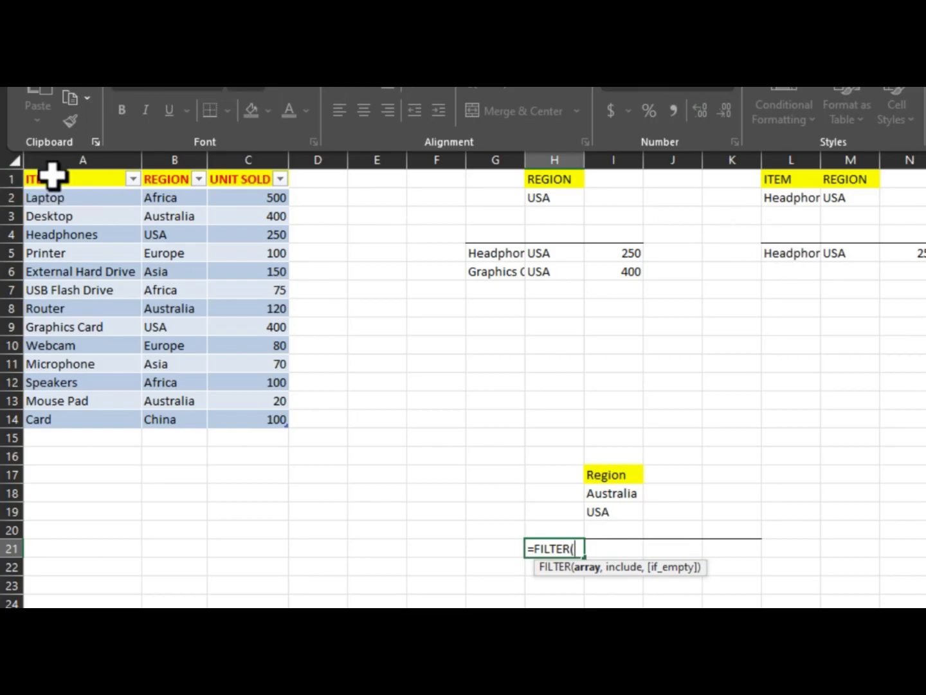
double_click(26, 174)
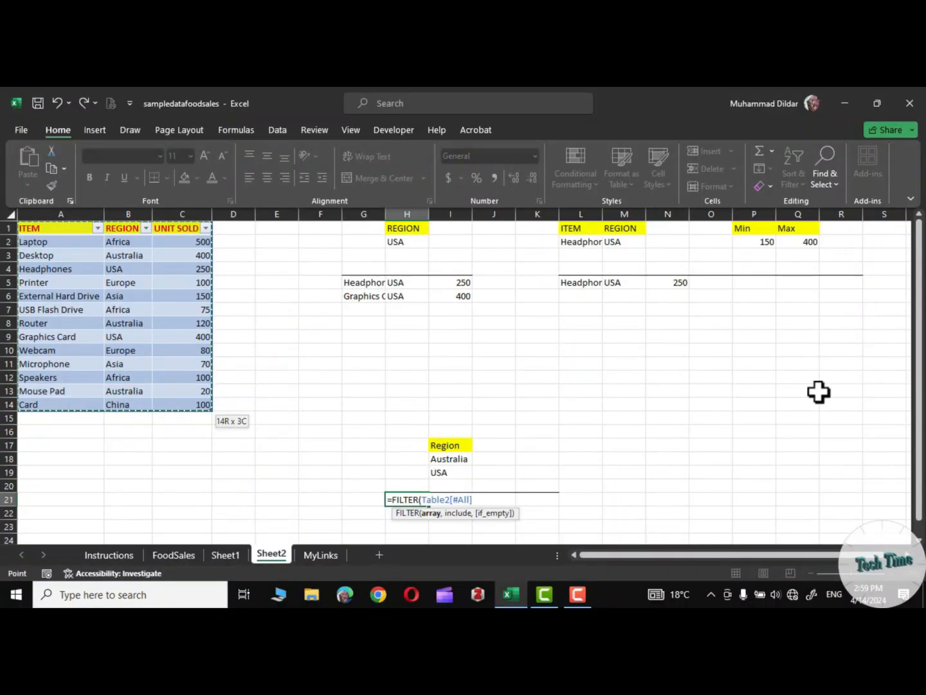
text(,()
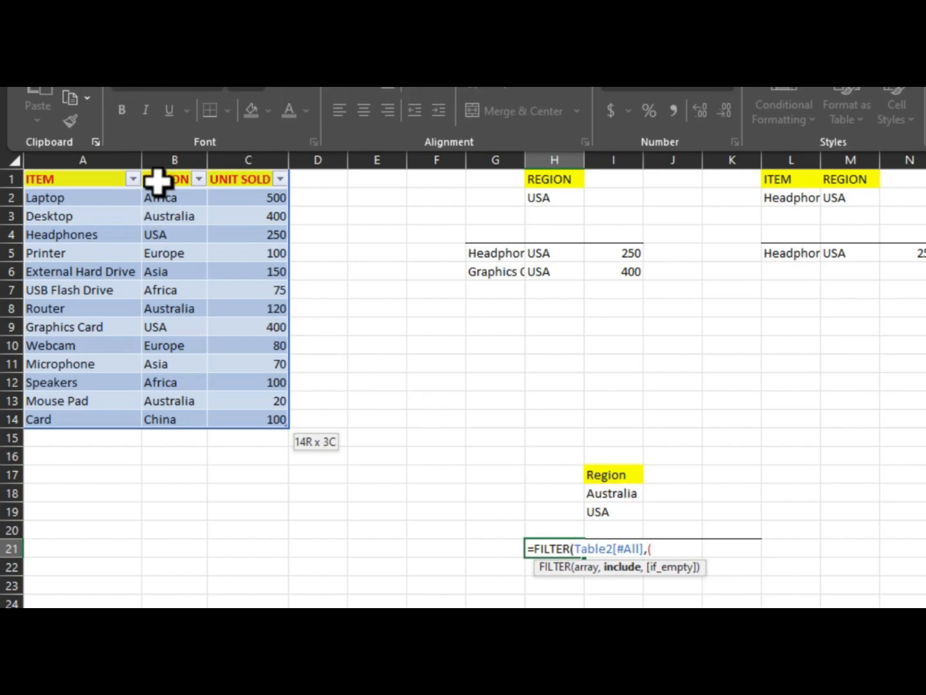
Step: Enter the first include condition of the H21 formula: the REGION column equal to the region in I18
drag(157, 180, 146, 414)
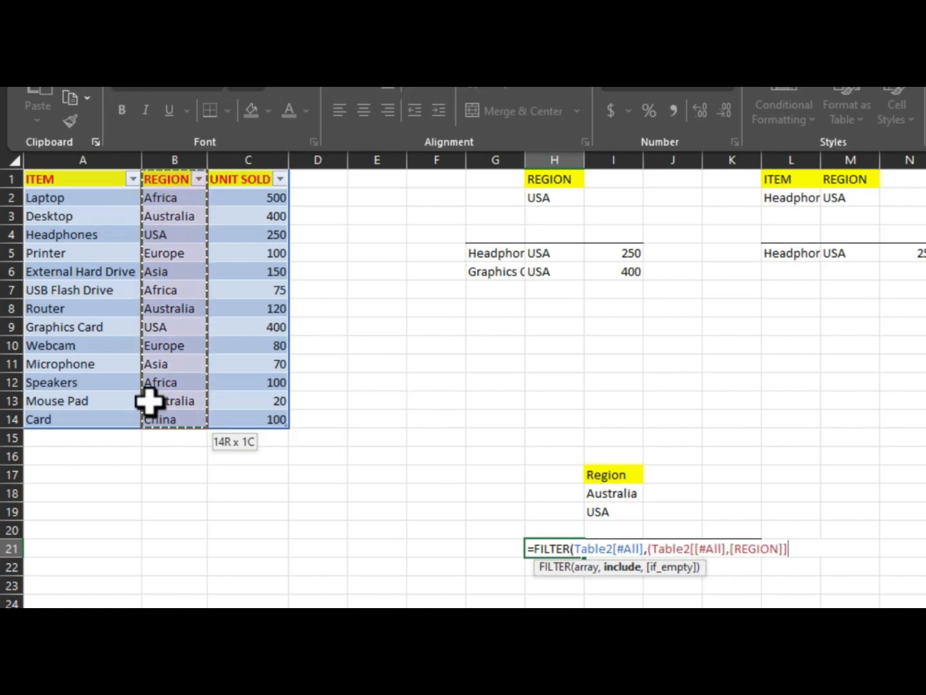
text(=)
click(621, 494)
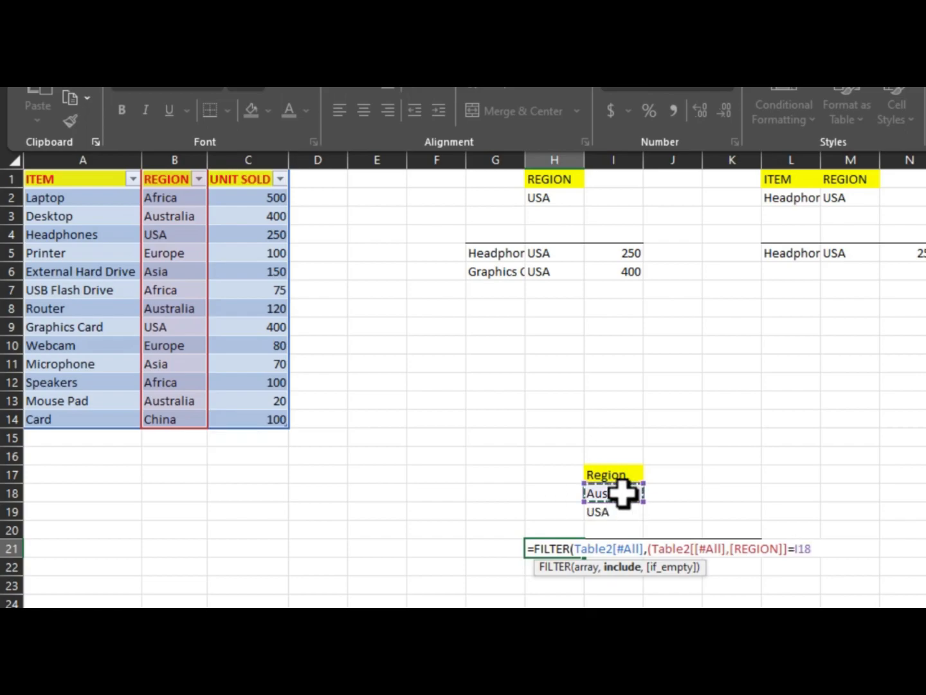
text())
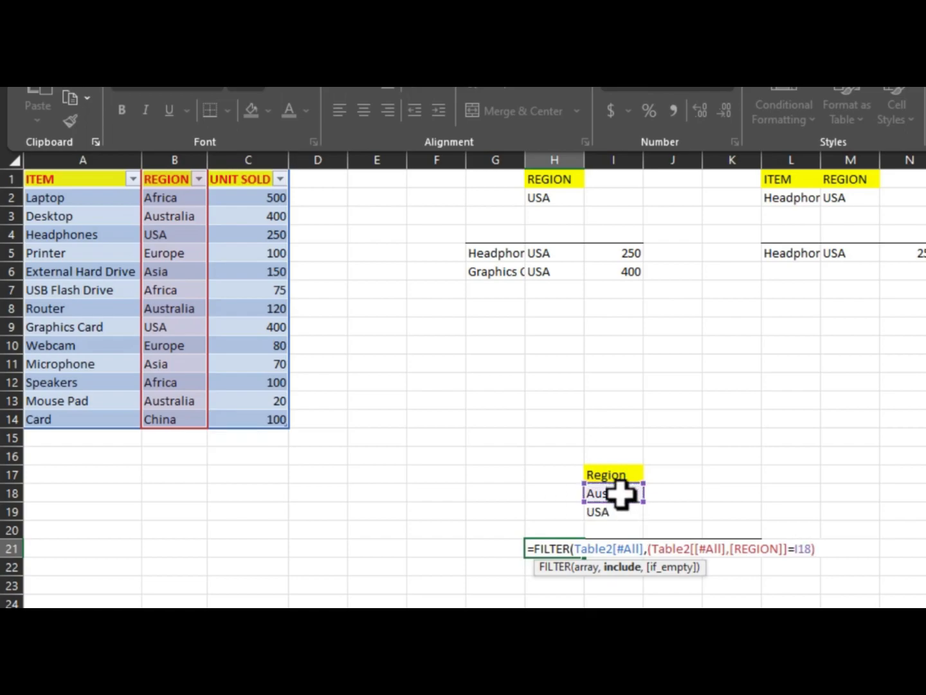
Step: Add an OR condition matching the REGION column to I19 and complete the H21 formula with "Not found" as the if_empty argument
text(+)
text(()
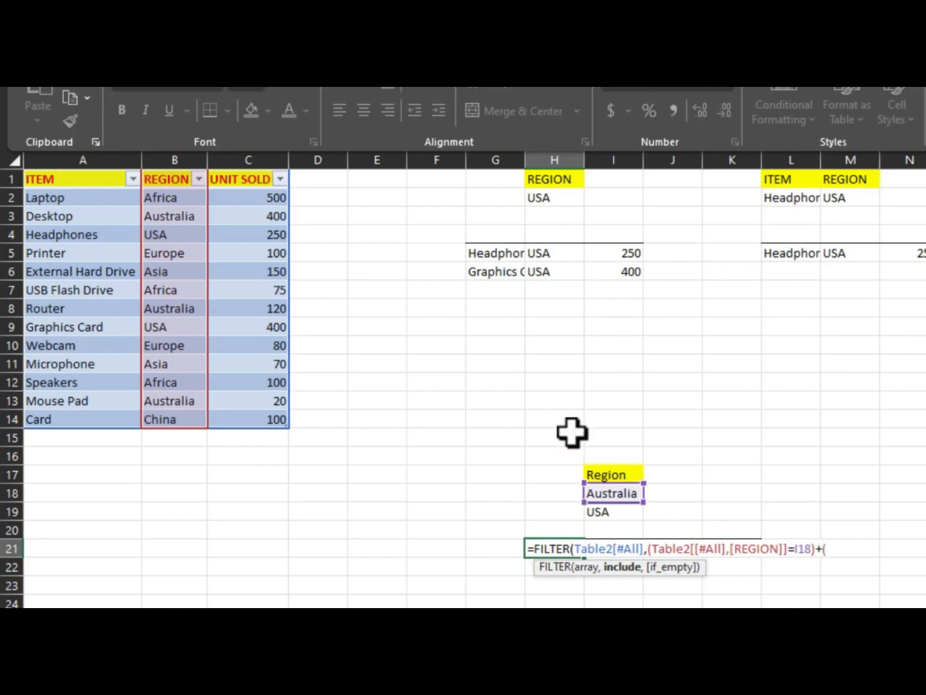
drag(174, 181, 174, 419)
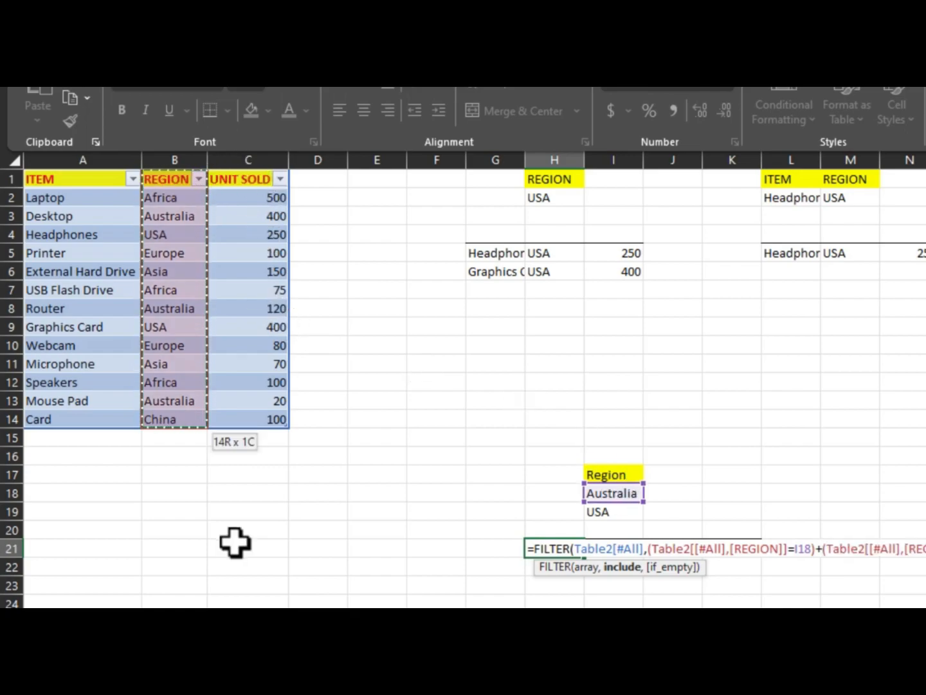
text(=)
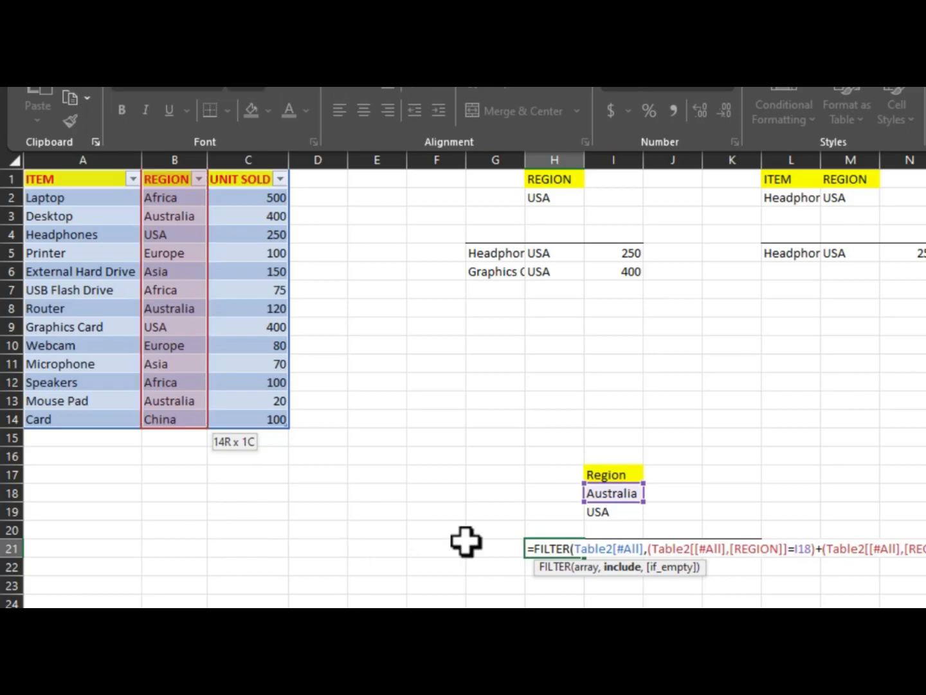
click(612, 512)
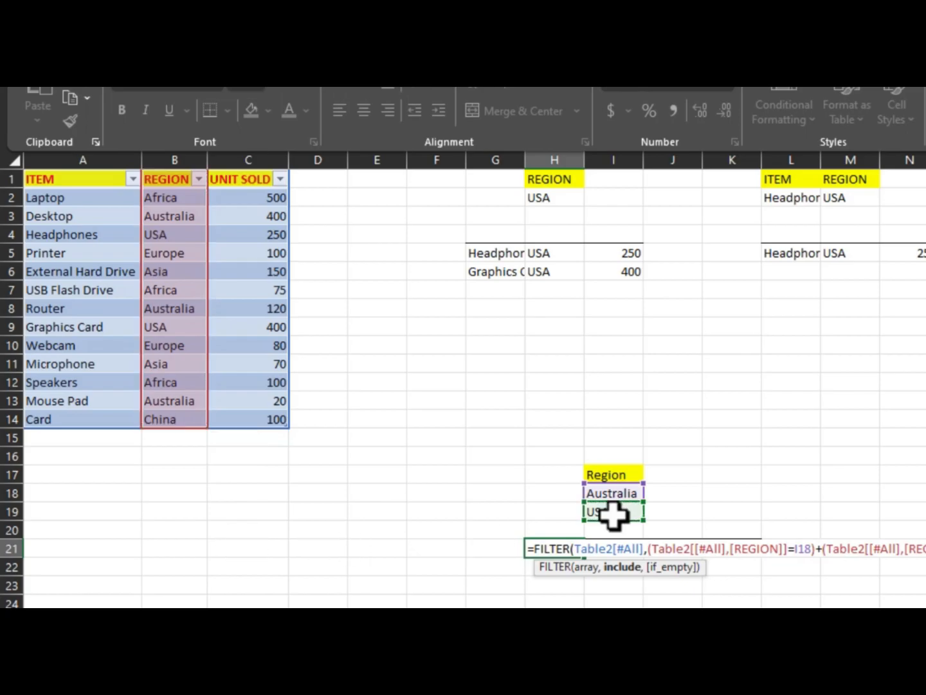
text(,"Not found)
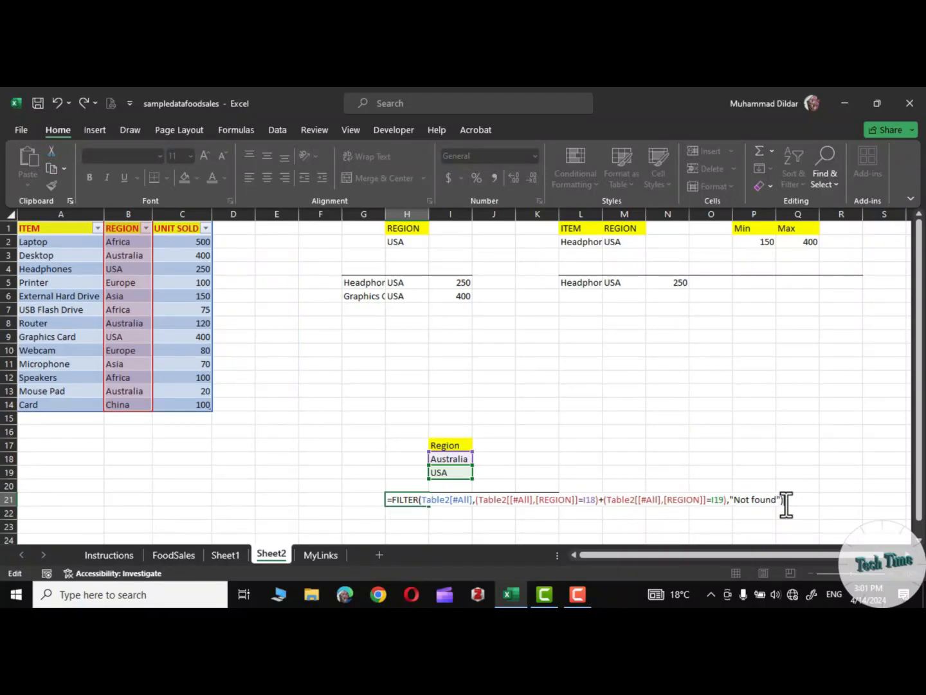
key(Return)
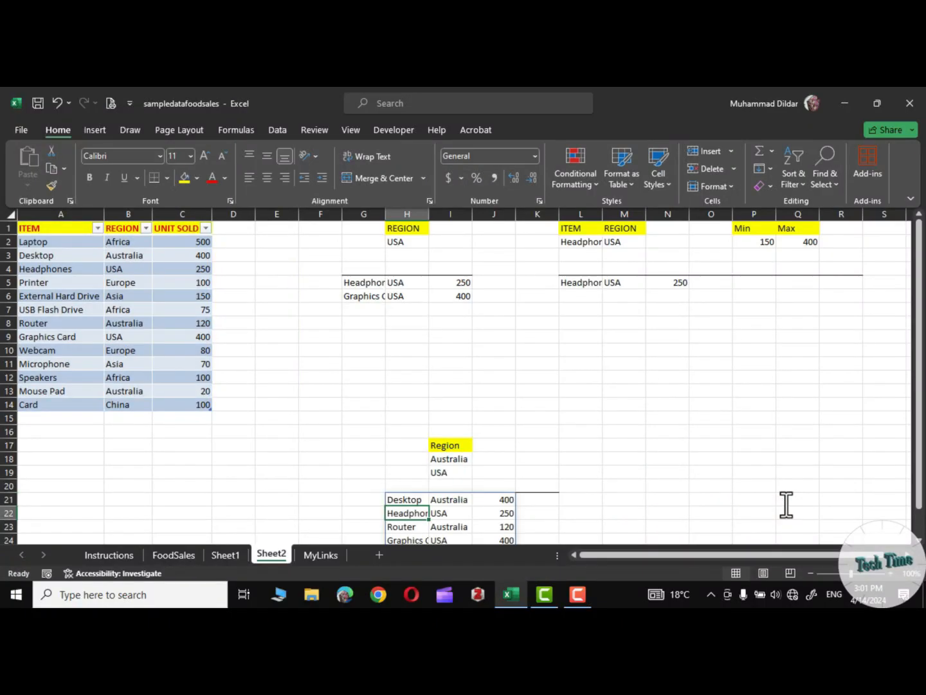
Step: Test the OR filter by changing the second region criterion in I19 to Africa
drag(918, 448, 917, 476)
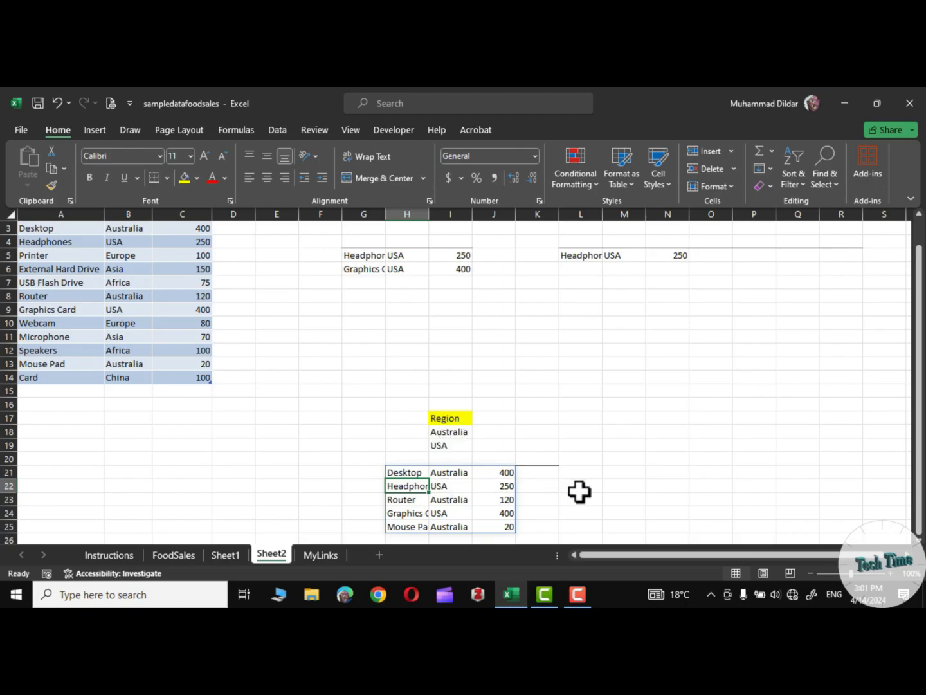
drag(918, 496, 918, 471)
scroll(591, 499, down, 2)
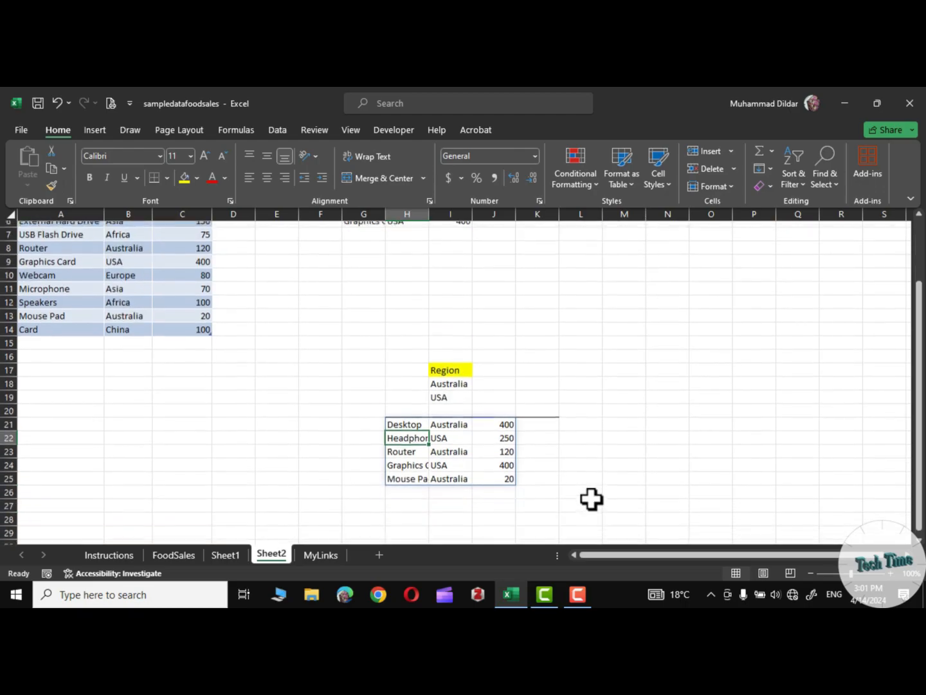
click(446, 390)
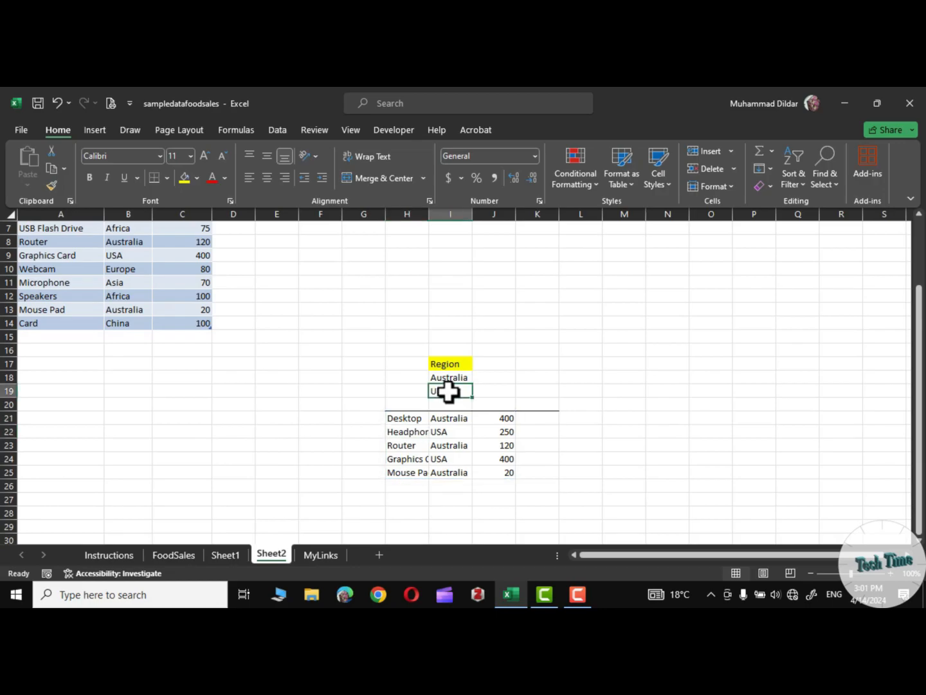
double_click(448, 391)
text(Afric)
text(a)
key(Return)
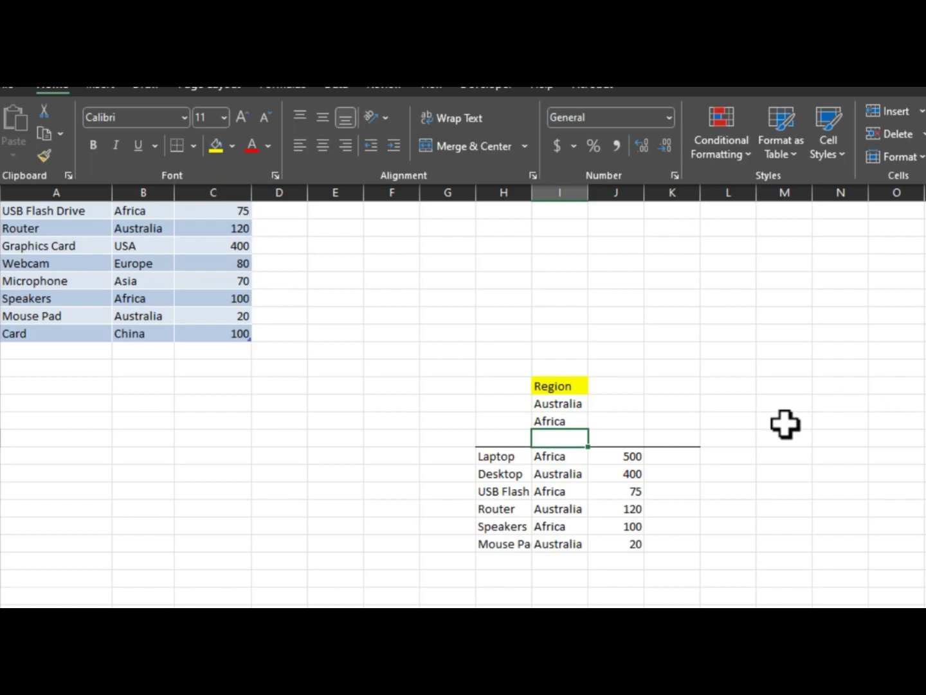
Step: Add a data validation dropdown list to I18 with the REGION column, =$B$1:$B$14, as its source
click(572, 405)
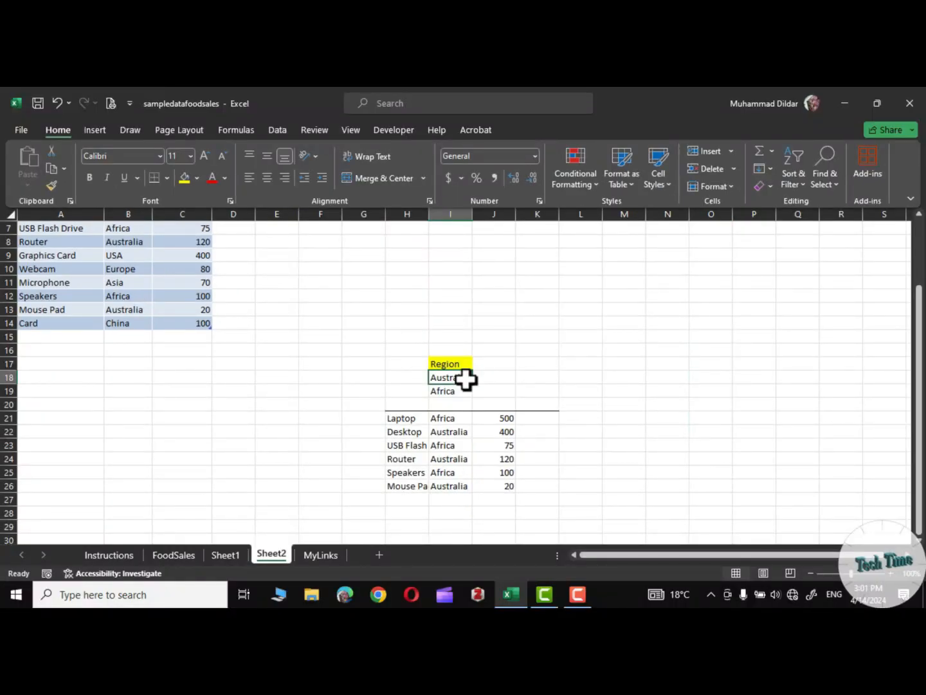
click(277, 130)
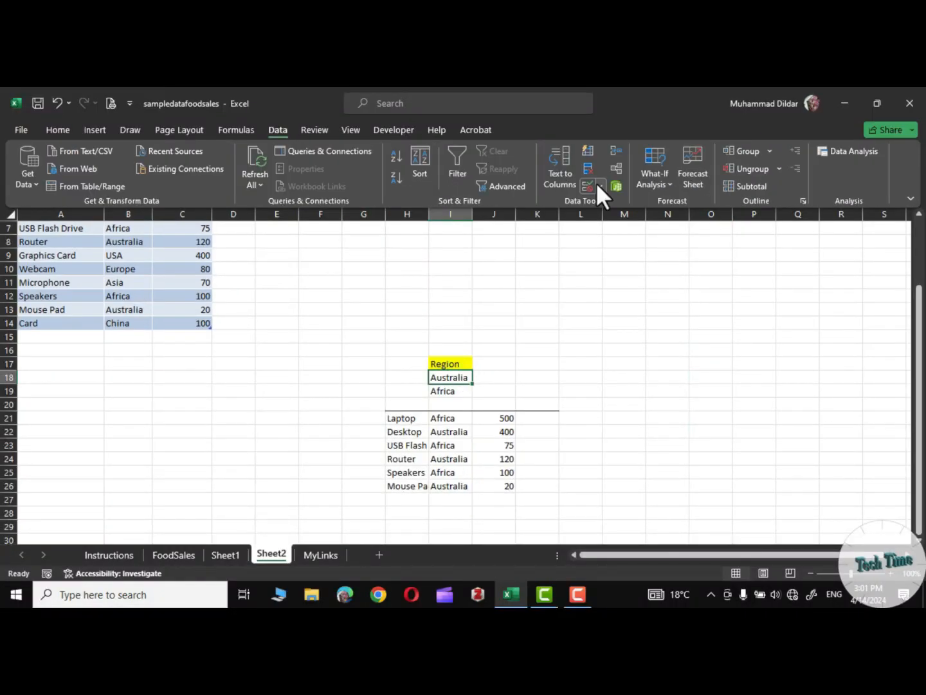
click(596, 184)
click(620, 204)
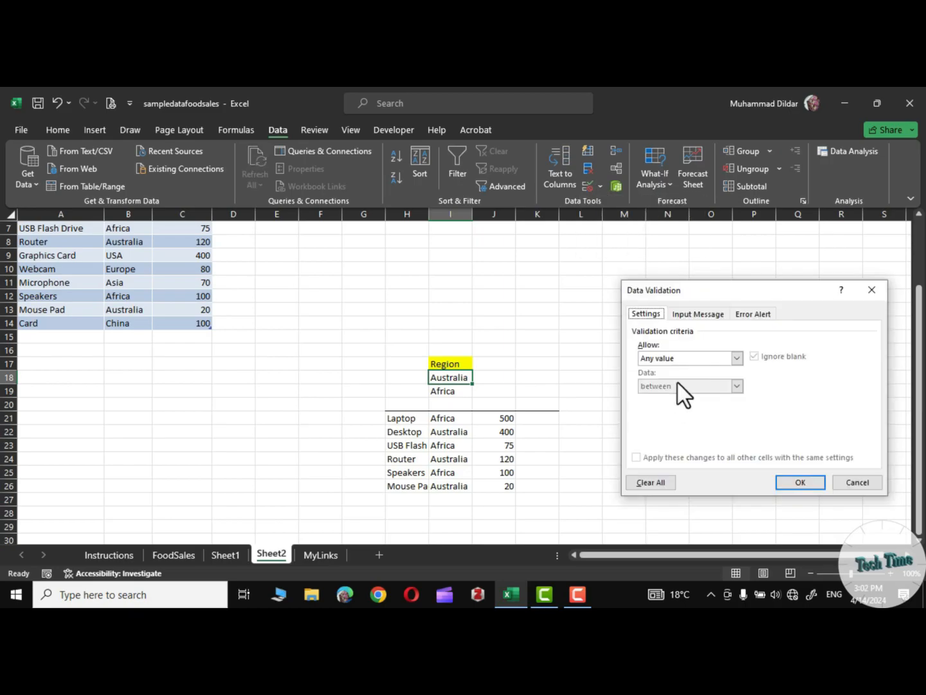
click(737, 358)
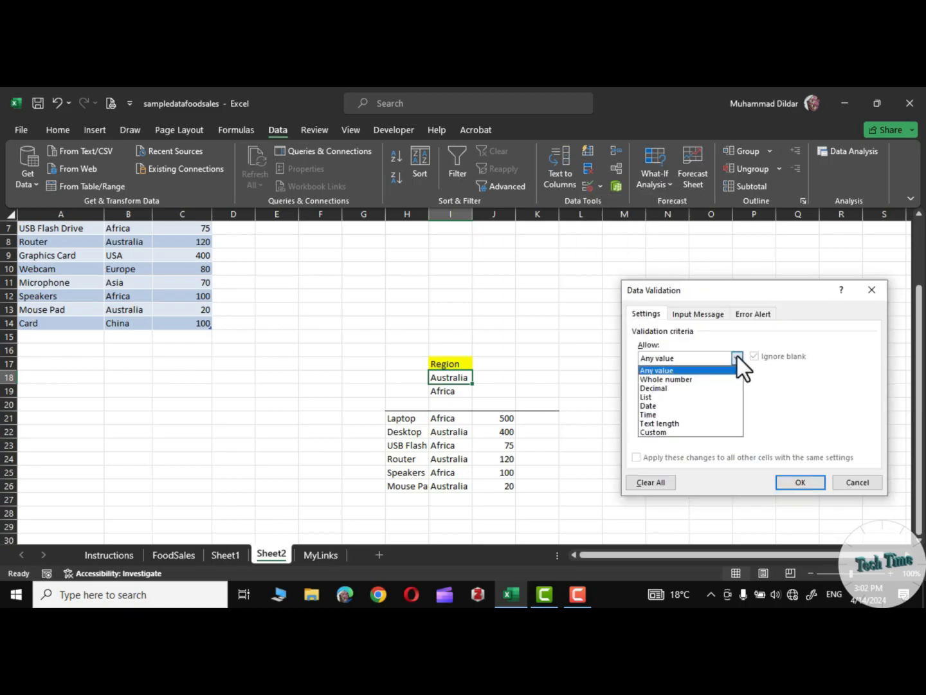
click(662, 397)
click(711, 415)
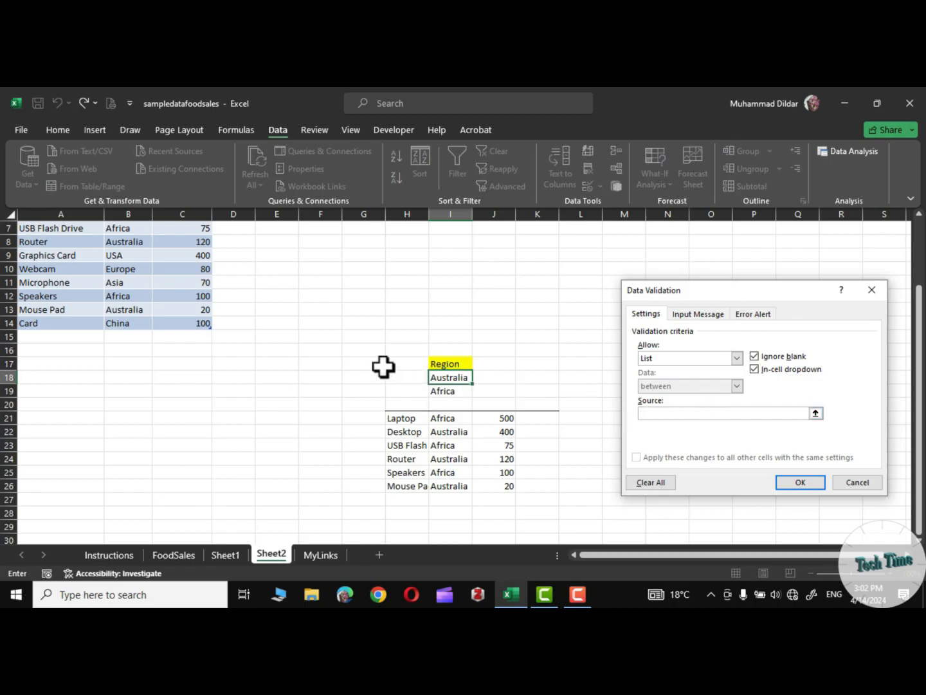
scroll(298, 307, up, 2)
drag(128, 226, 128, 403)
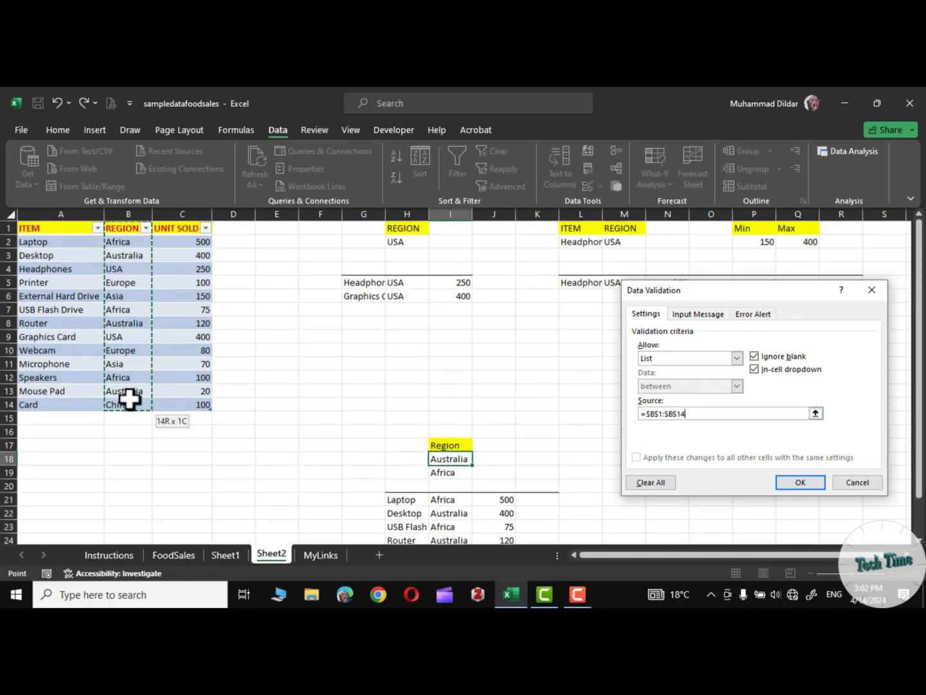
click(800, 482)
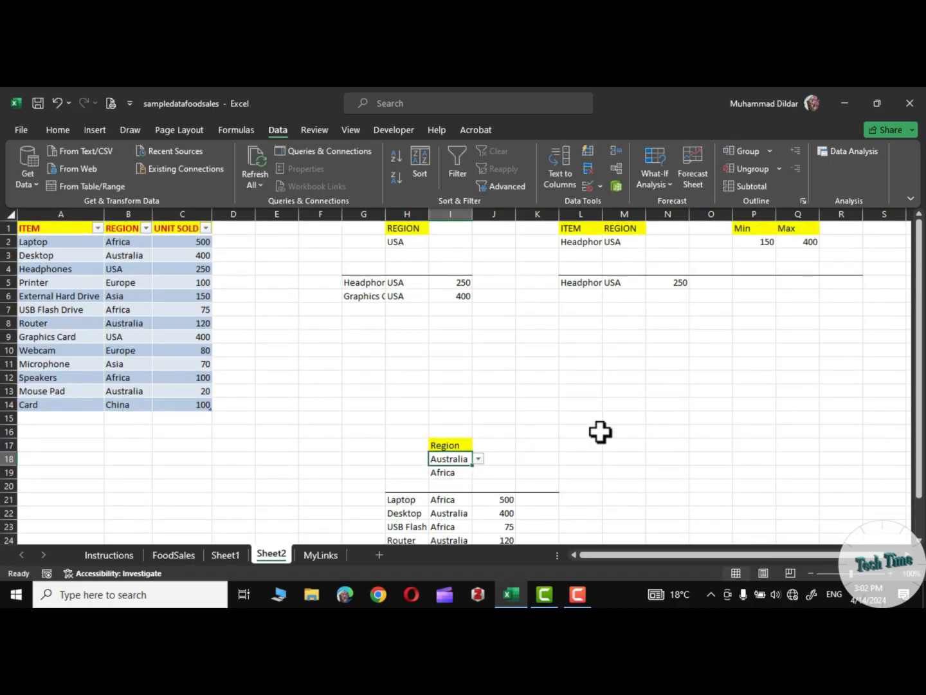
Step: Check the region choices offered by the new dropdown list in I18
scroll(599, 430, down, 2)
click(478, 376)
click(452, 414)
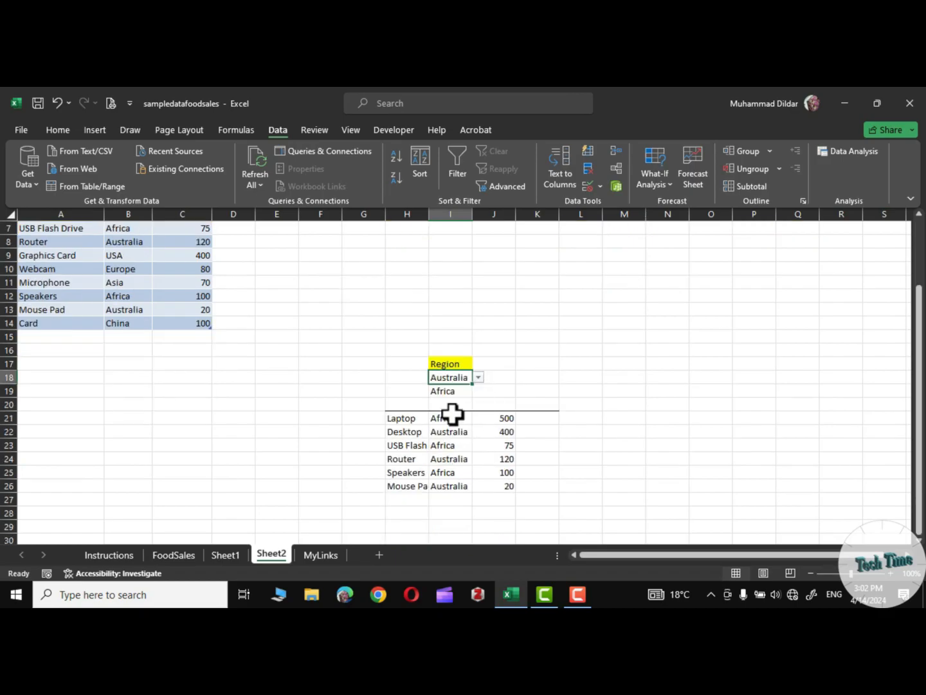
click(479, 377)
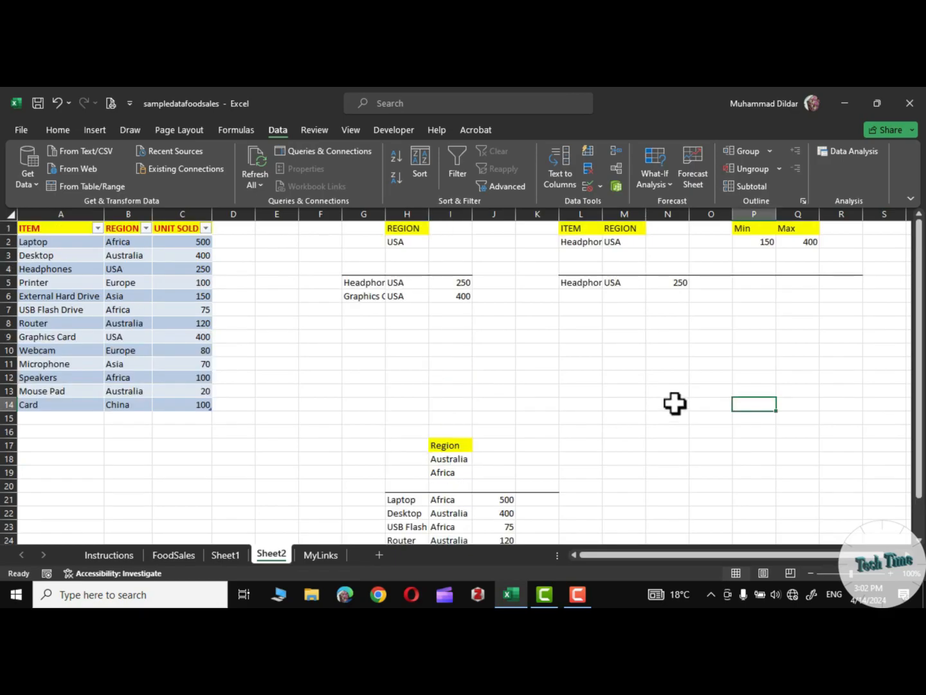